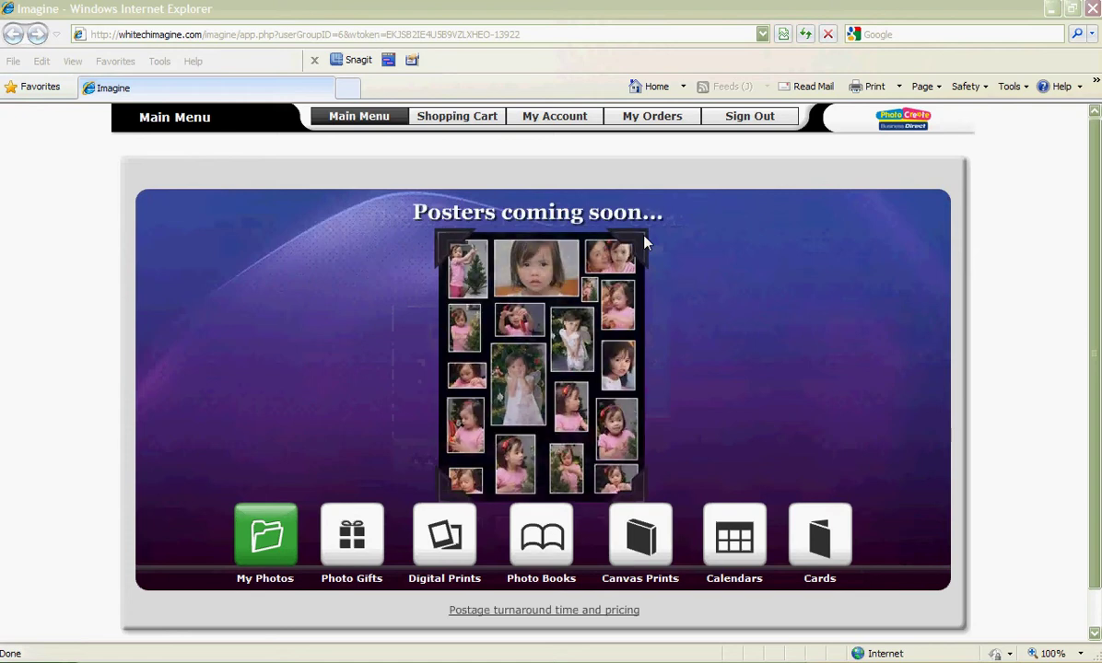
Step: Start creating a new project in the Photo Gifts section
{"action": "left_click", "coordinate": [361, 541]}
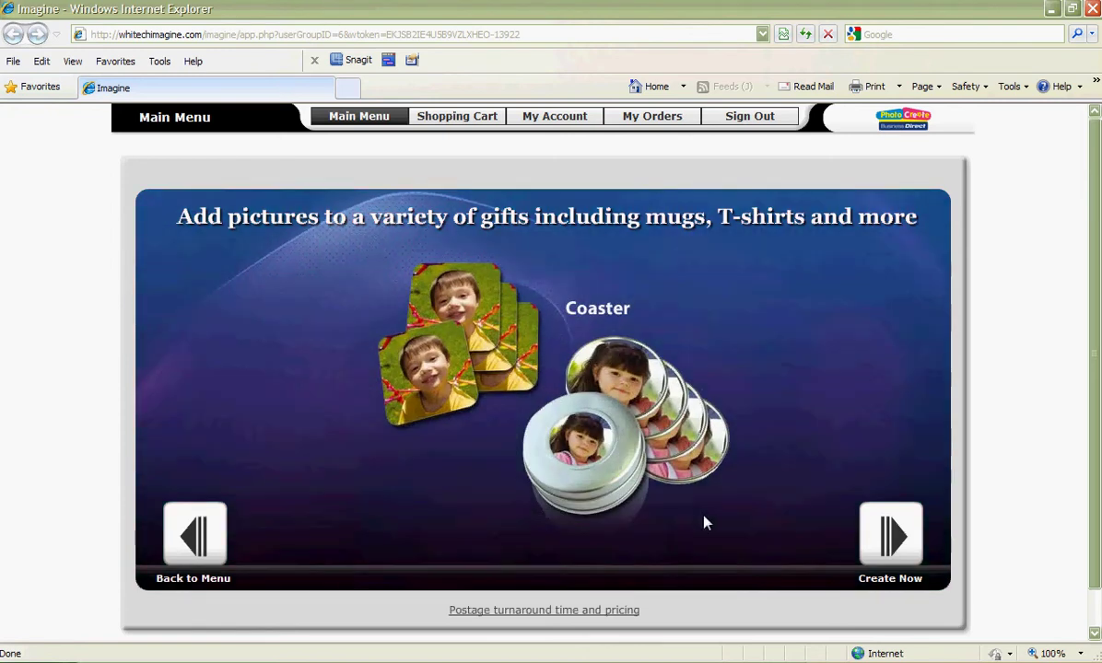
{"action": "left_click", "coordinate": [891, 536]}
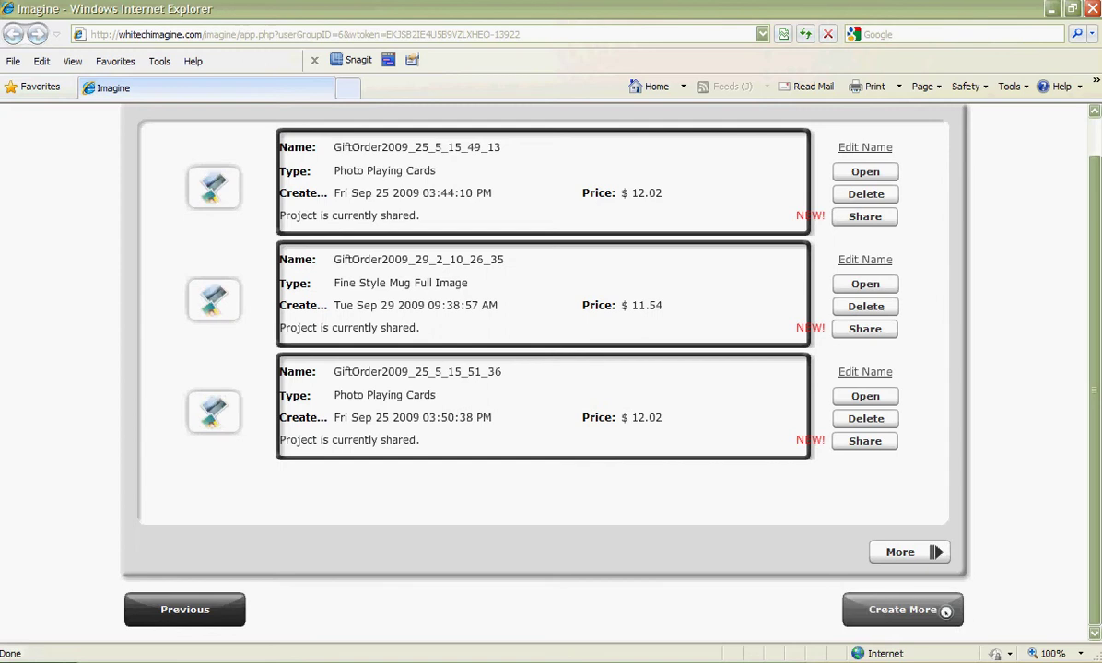
{"action": "left_click", "coordinate": [945, 612]}
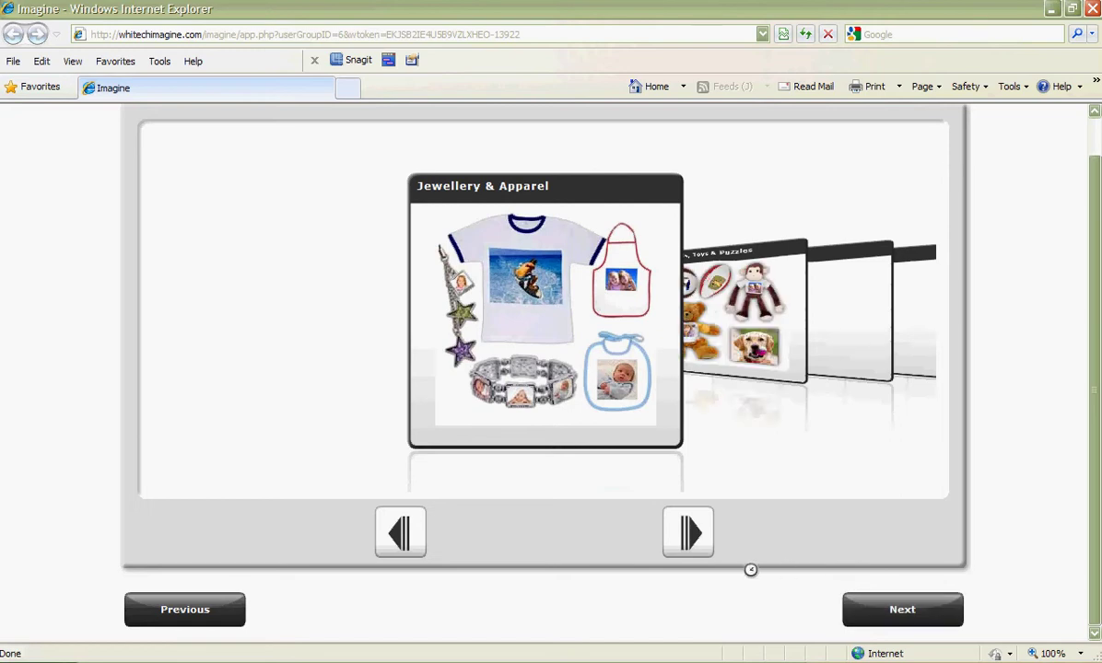
Step: Browse the gift categories and choose Mugs & Beer Stiens
{"action": "left_click", "coordinate": [689, 532]}
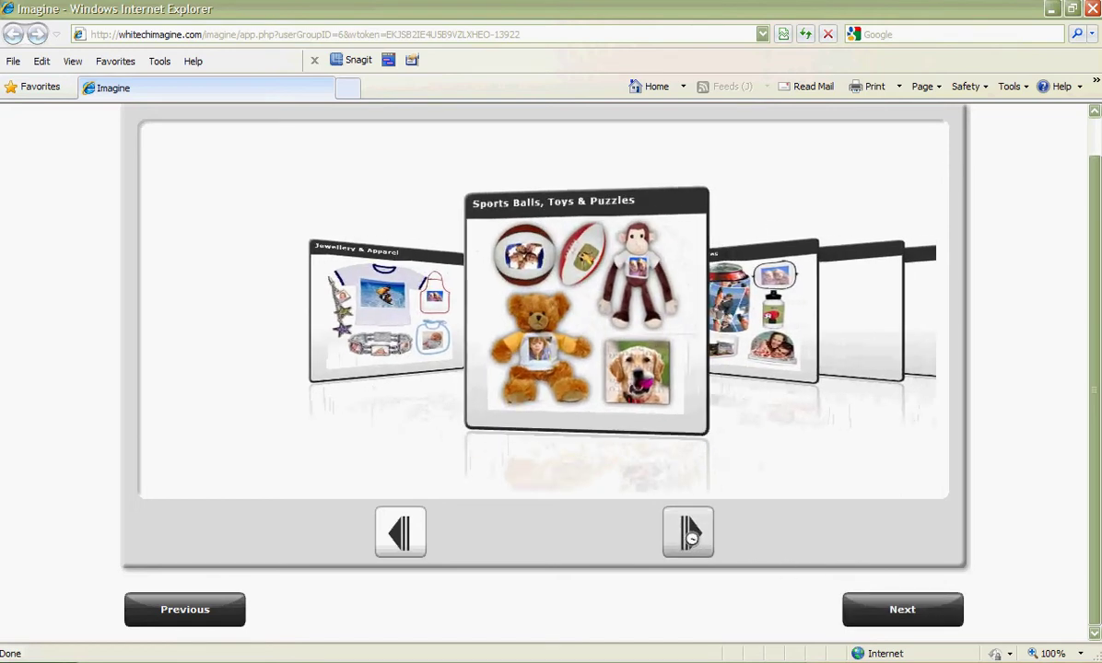
{"action": "left_click", "coordinate": [689, 533]}
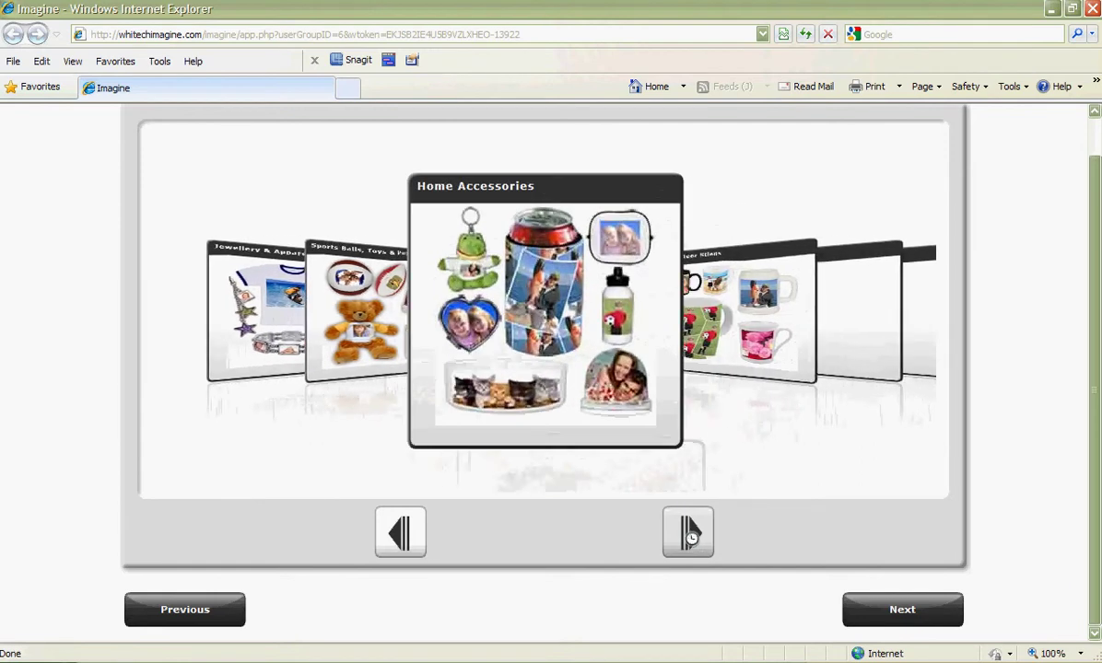
{"action": "left_click", "coordinate": [689, 532]}
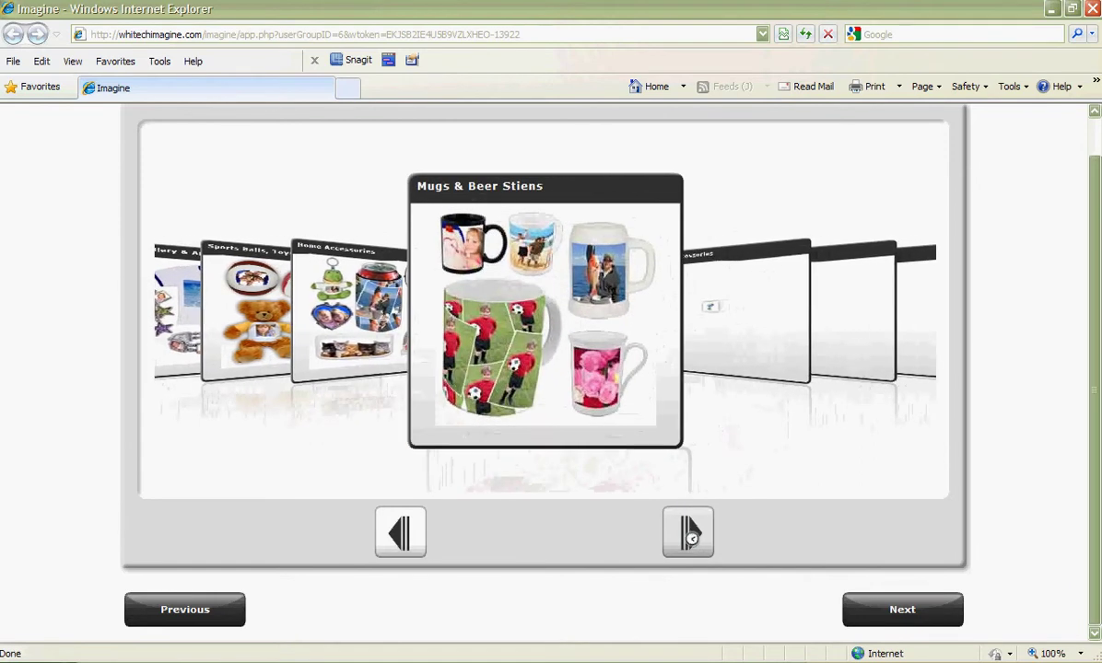
{"action": "left_click", "coordinate": [897, 620]}
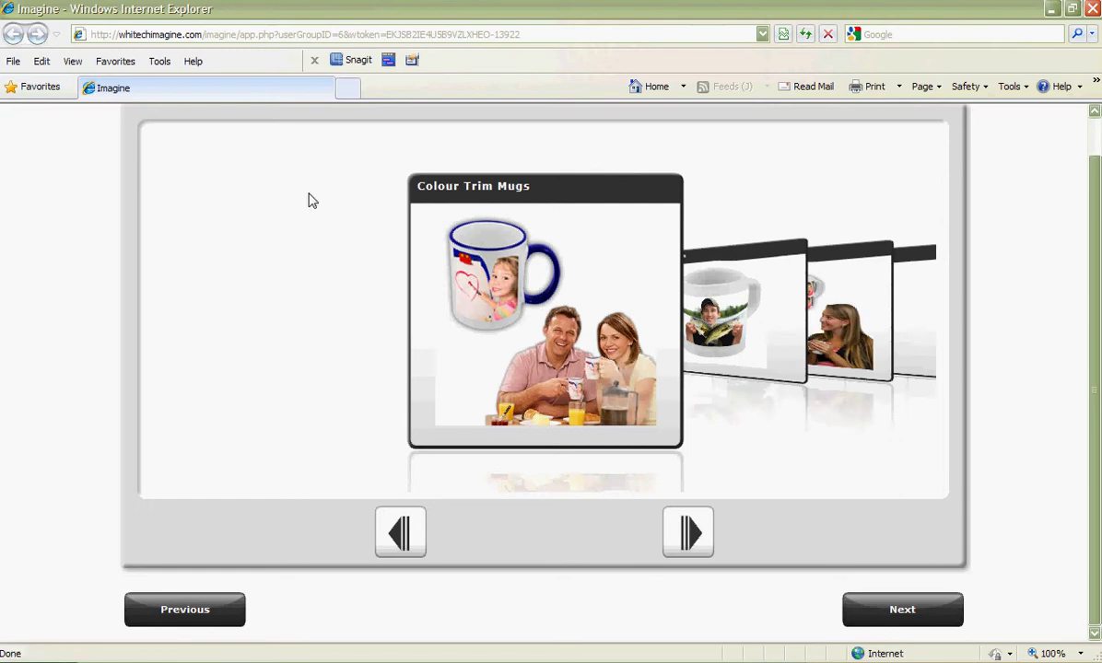
Step: Browse the mug types and choose White Mugs
{"action": "left_click", "coordinate": [688, 533]}
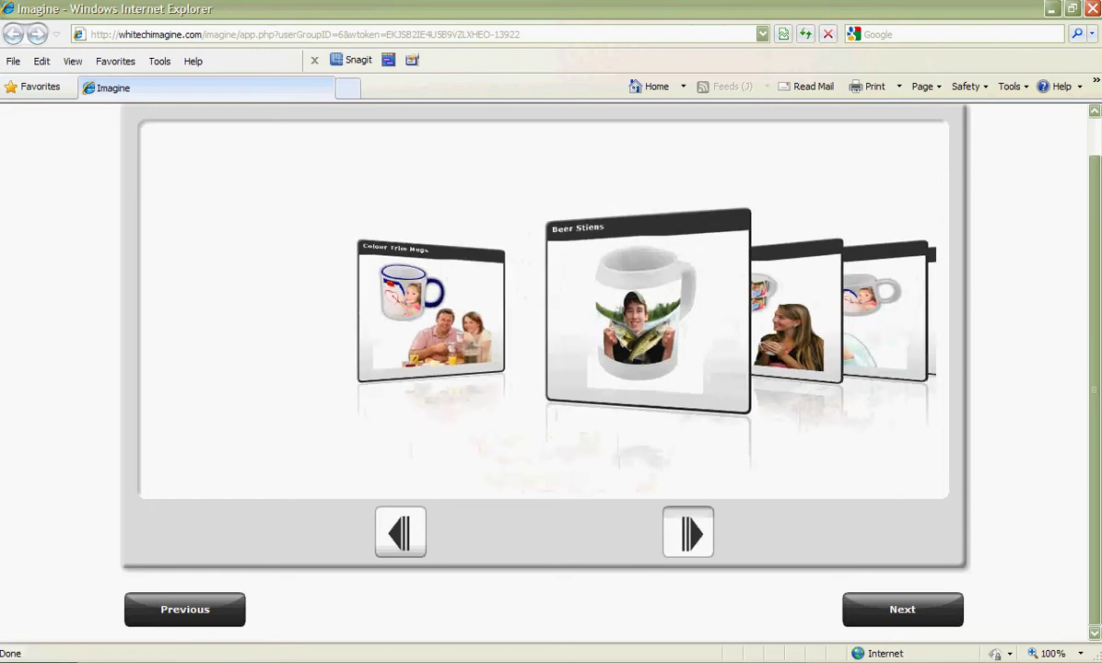
{"action": "left_click", "coordinate": [688, 532]}
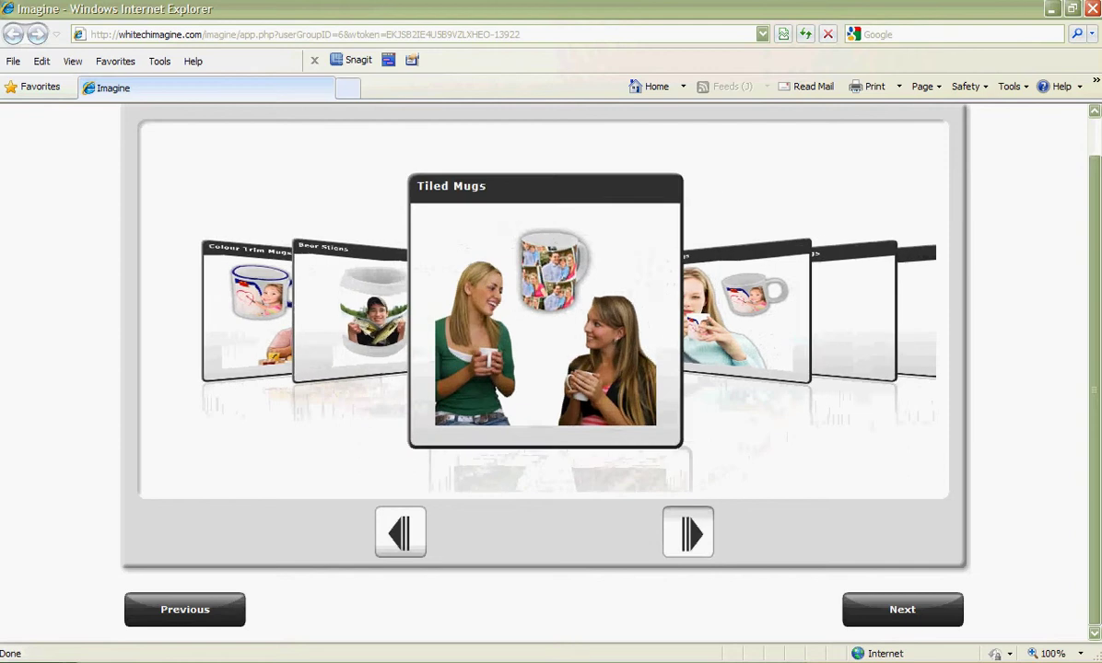
{"action": "left_click", "coordinate": [688, 532]}
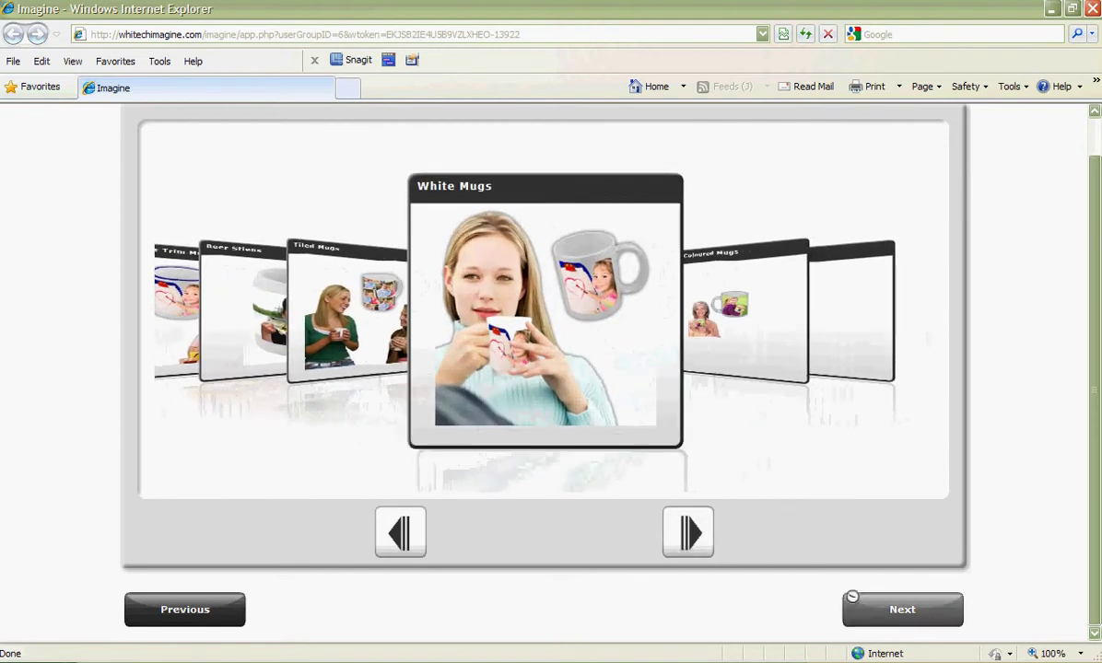
{"action": "left_click", "coordinate": [856, 608]}
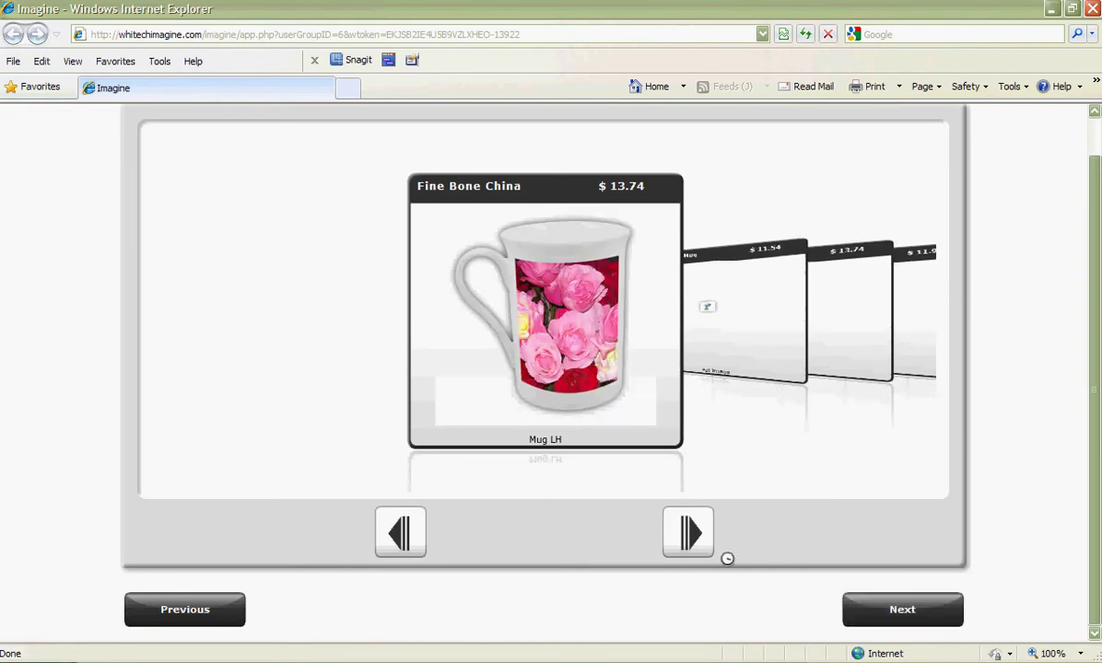
Step: Look through the white mug products and choose the Fine Style Mug with Full Image
{"action": "left_click", "coordinate": [687, 535]}
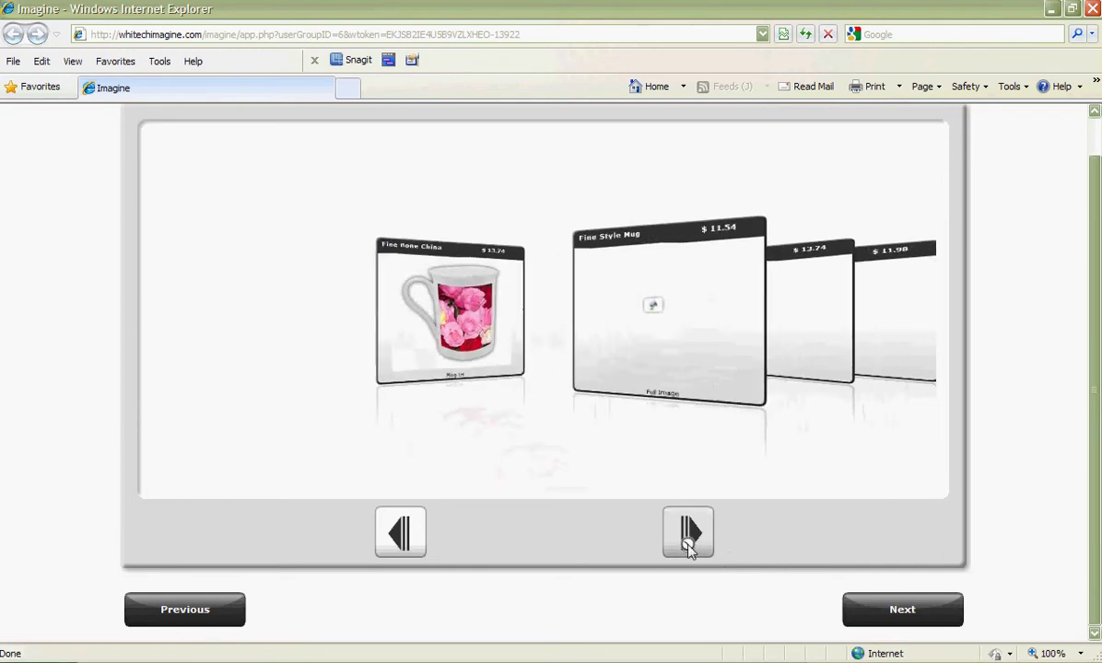
{"action": "left_click", "coordinate": [687, 535]}
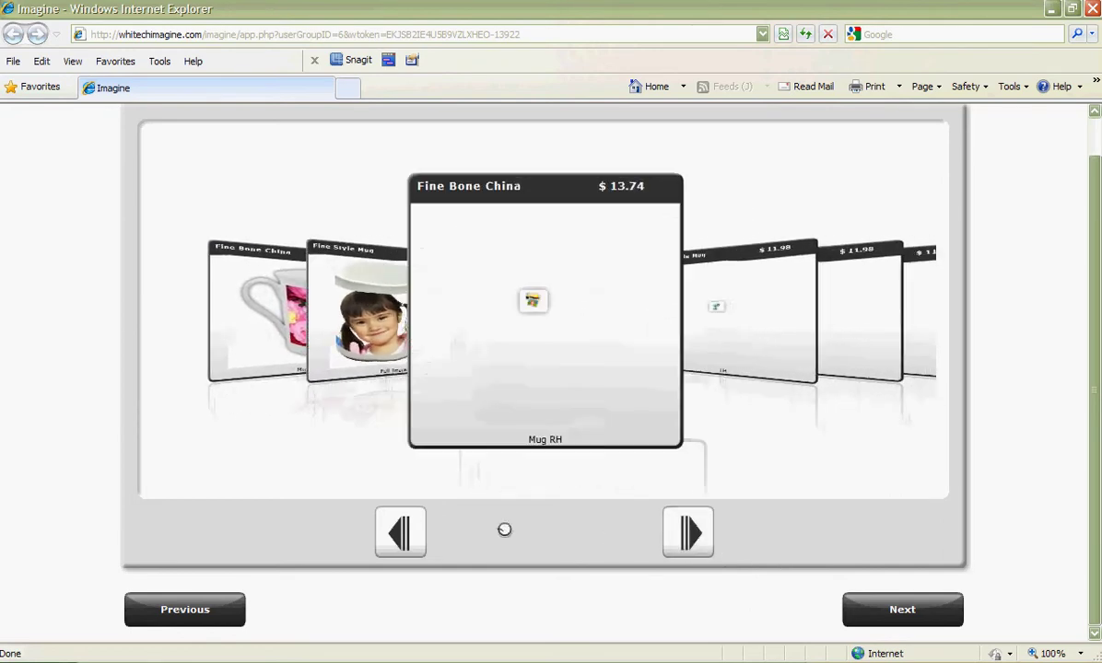
{"action": "left_click", "coordinate": [406, 532]}
{"action": "left_click", "coordinate": [872, 617]}
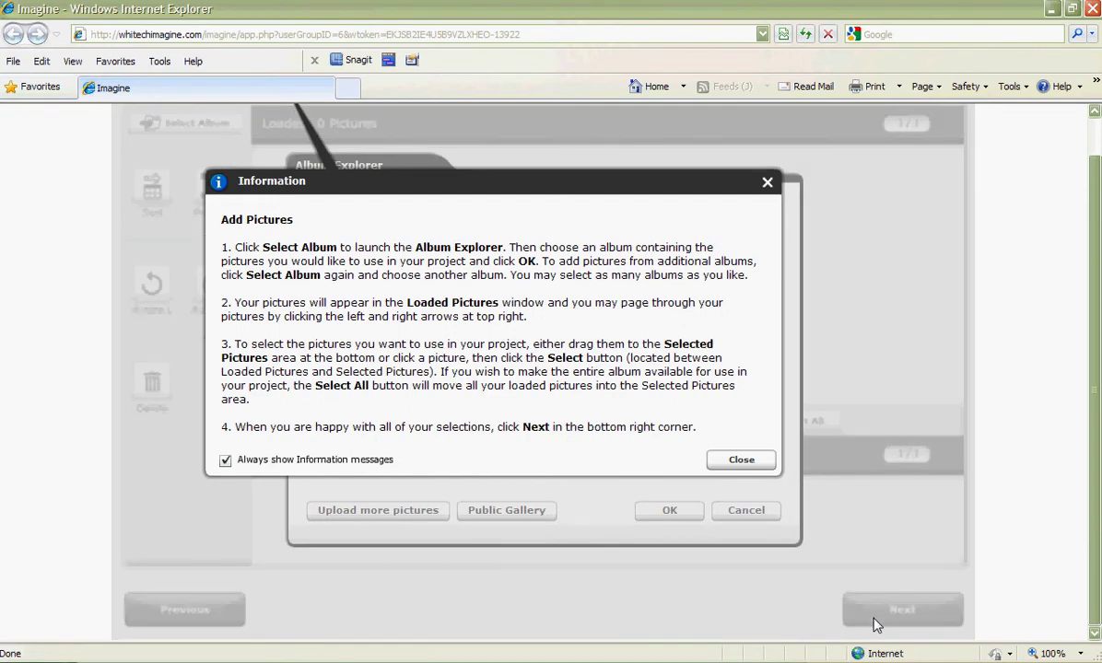
Step: Dismiss the Add Pictures information and load the Red Eye Constructions album
{"action": "left_click", "coordinate": [741, 459]}
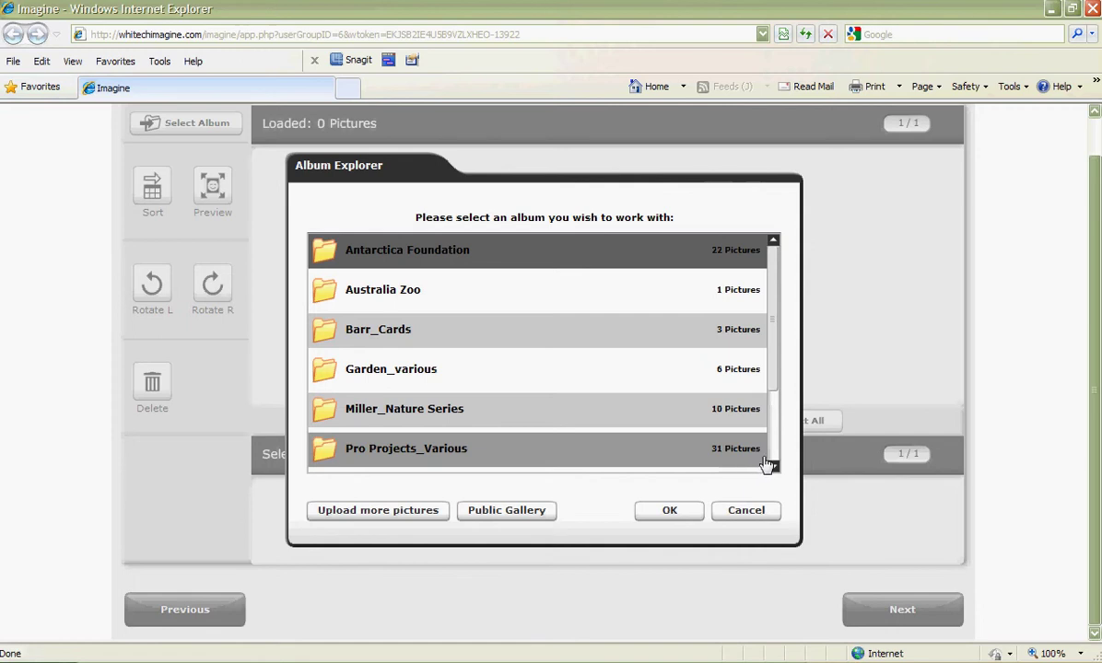
{"action": "left_click", "coordinate": [773, 459]}
{"action": "left_click", "coordinate": [700, 374]}
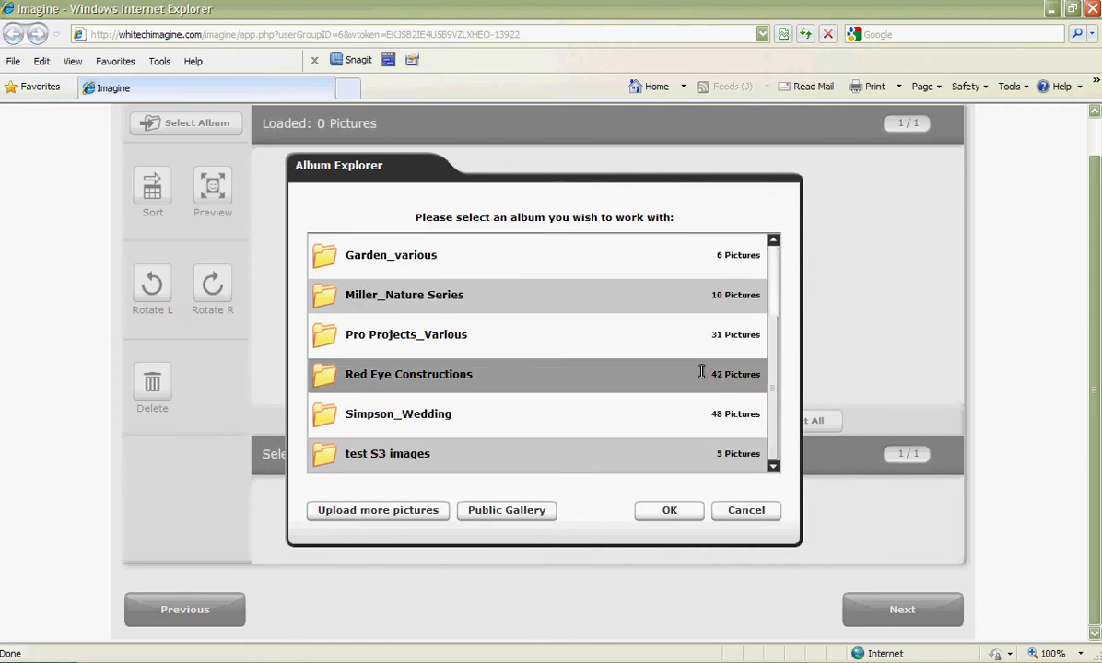
{"action": "left_click", "coordinate": [675, 511]}
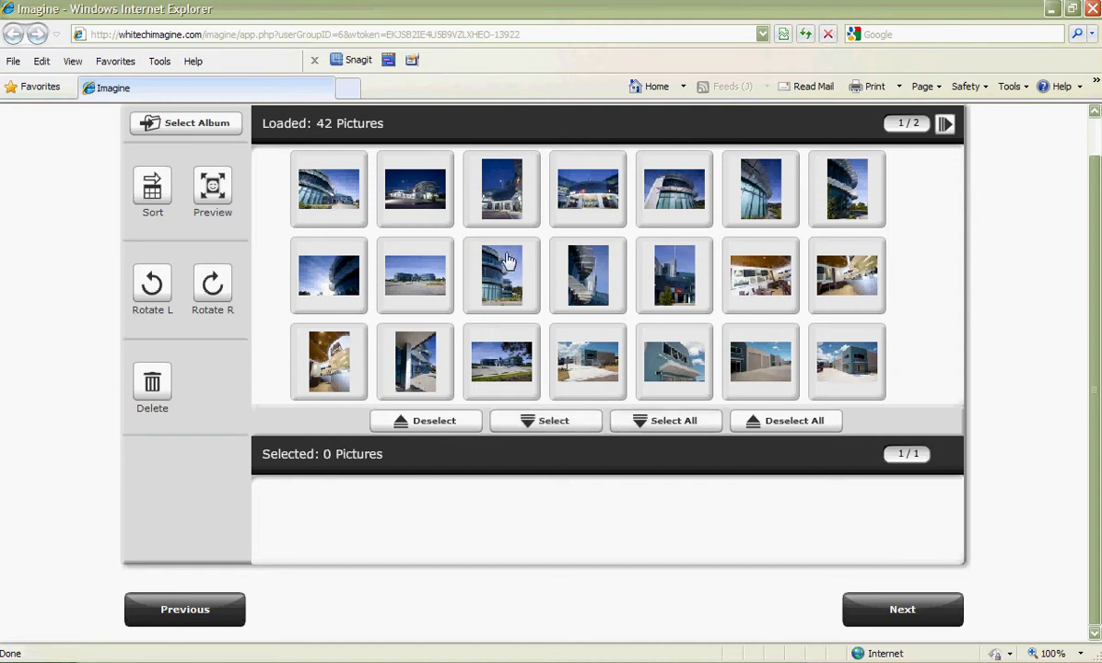
Step: Add the building photos Bensonphoto0085.jpg and Bensonphoto0001.jpg to the selected pictures
{"action": "mouse_move", "coordinate": [412, 198]}
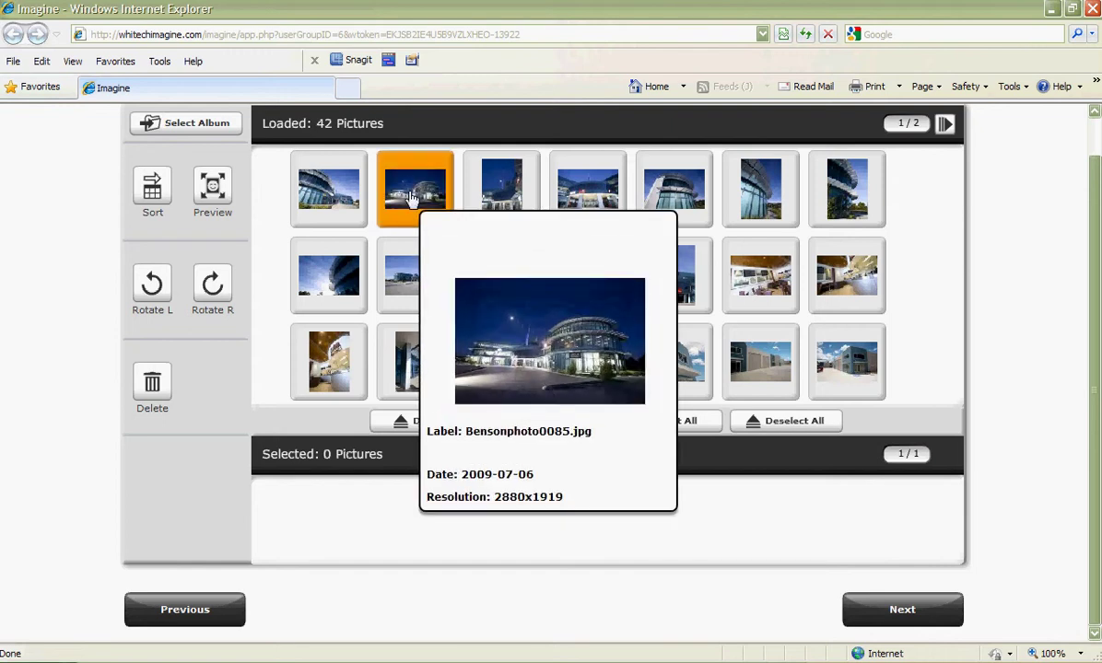
{"action": "left_click", "coordinate": [675, 198]}
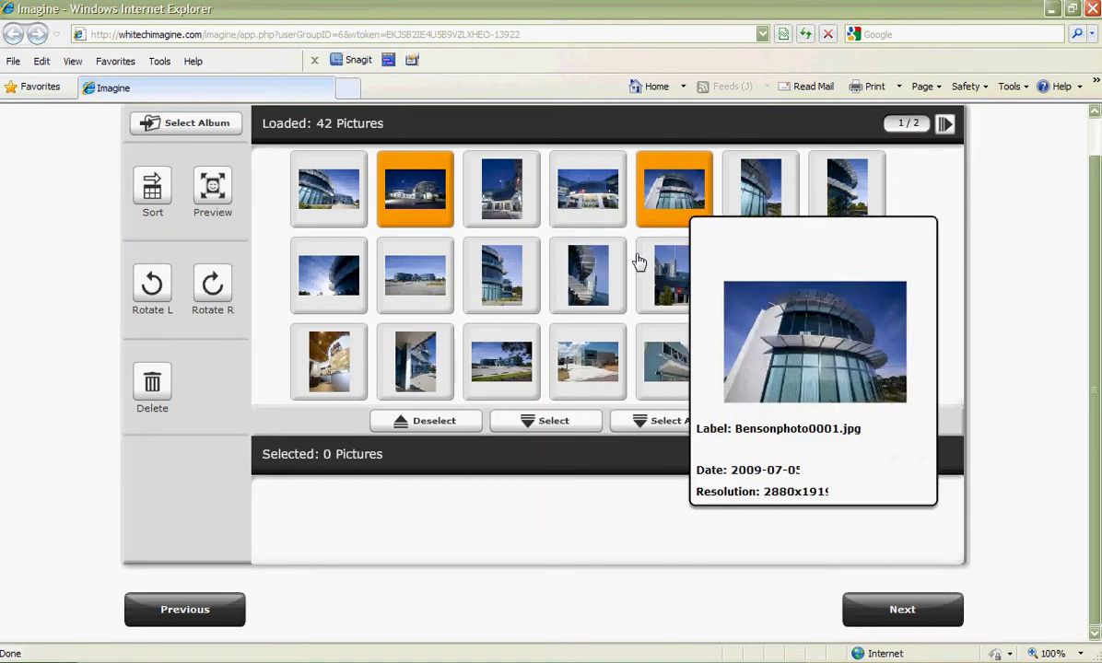
{"action": "left_click", "coordinate": [544, 420]}
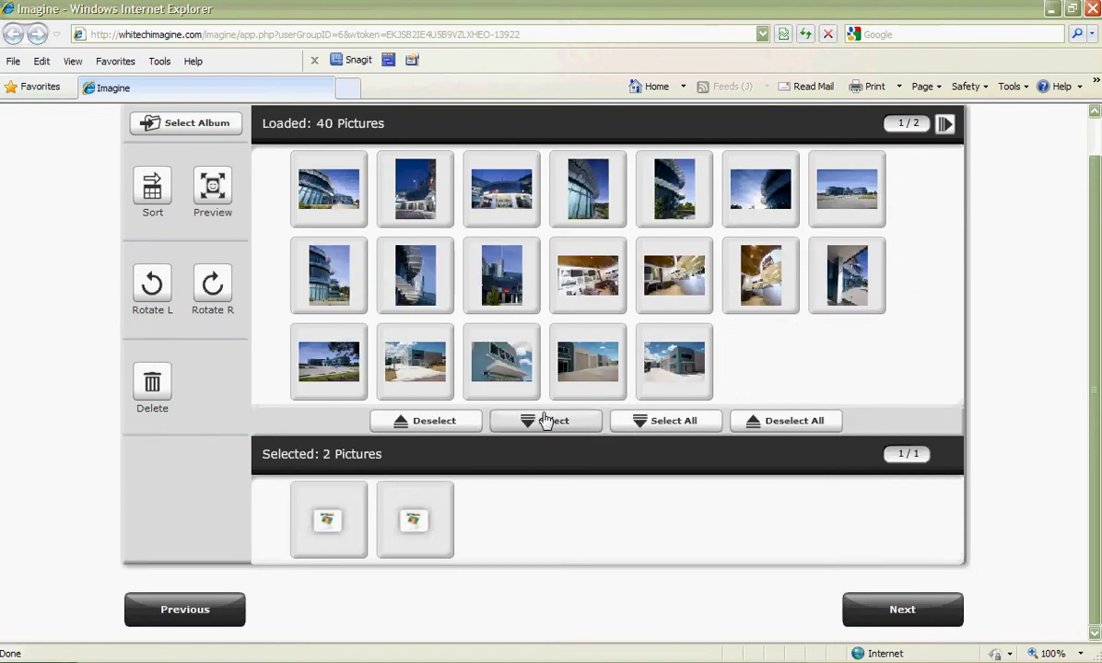
Step: Add the red eye constructions logo from the second page of loaded pictures to the selection
{"action": "left_click", "coordinate": [945, 126]}
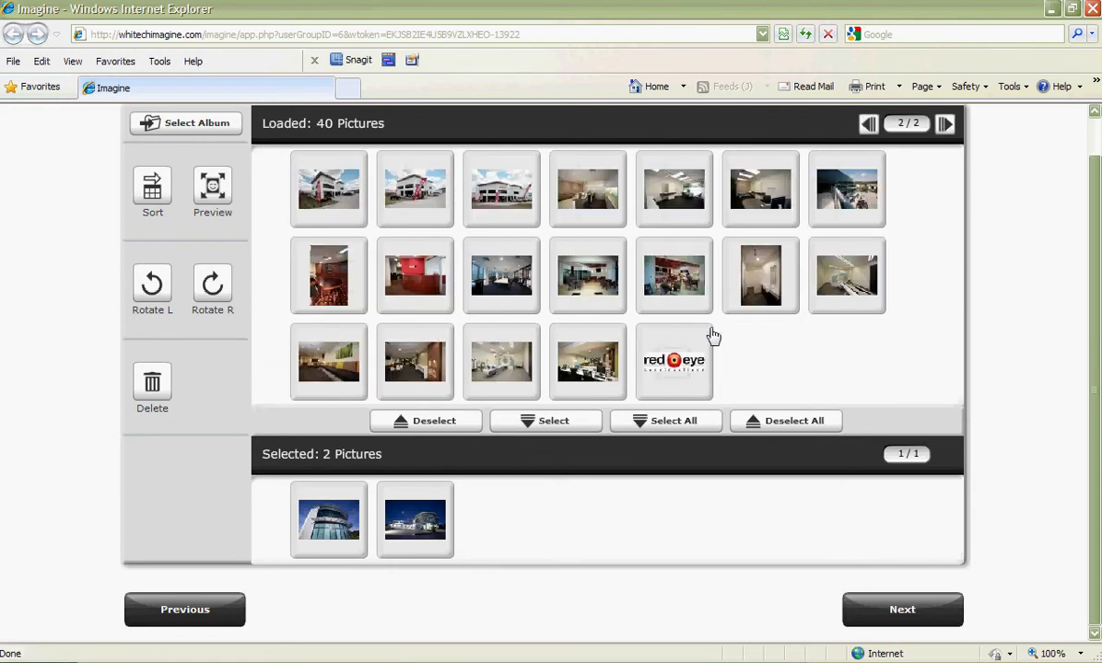
{"action": "left_click", "coordinate": [671, 351]}
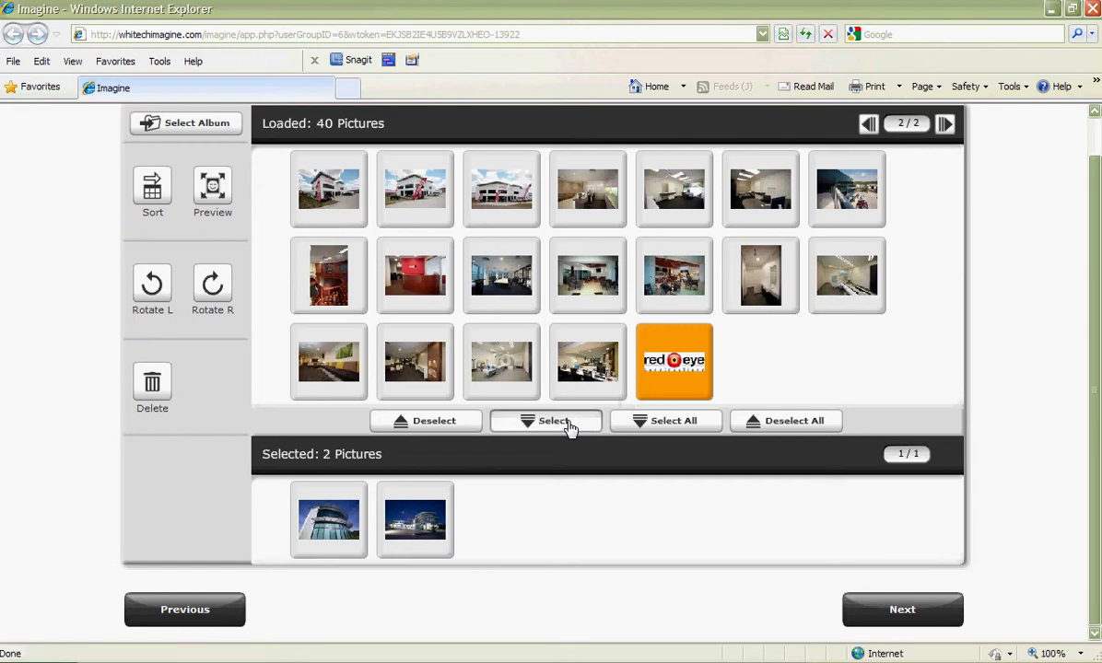
{"action": "left_click", "coordinate": [569, 424]}
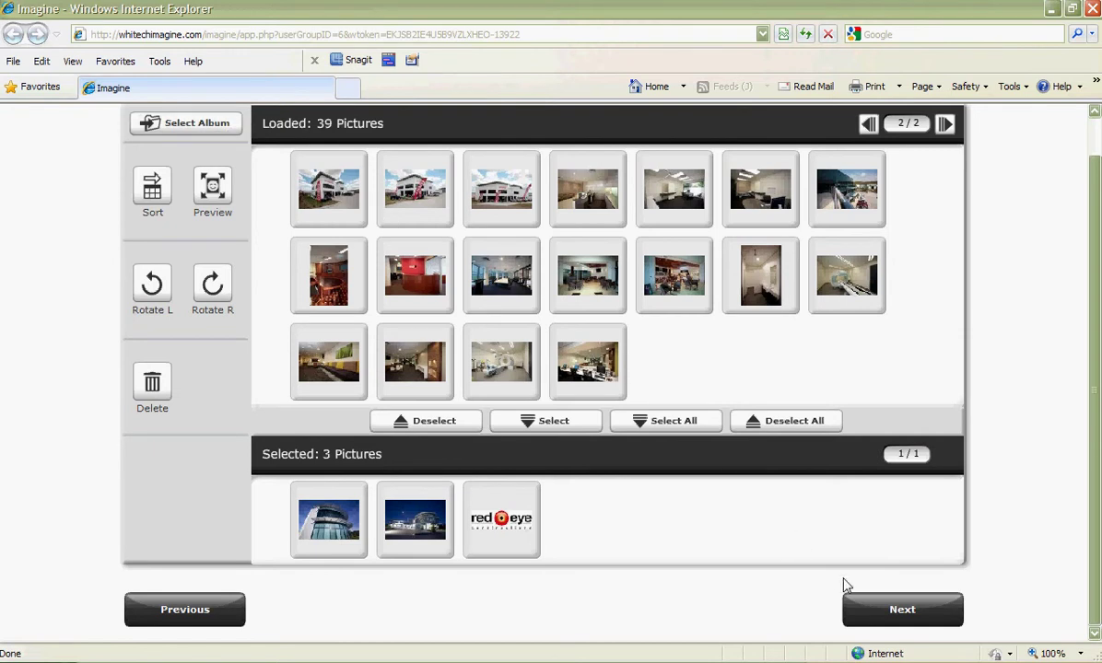
Step: Continue to the mug designer with AutoSave enabled and accept saving the project now
{"action": "left_click", "coordinate": [866, 609]}
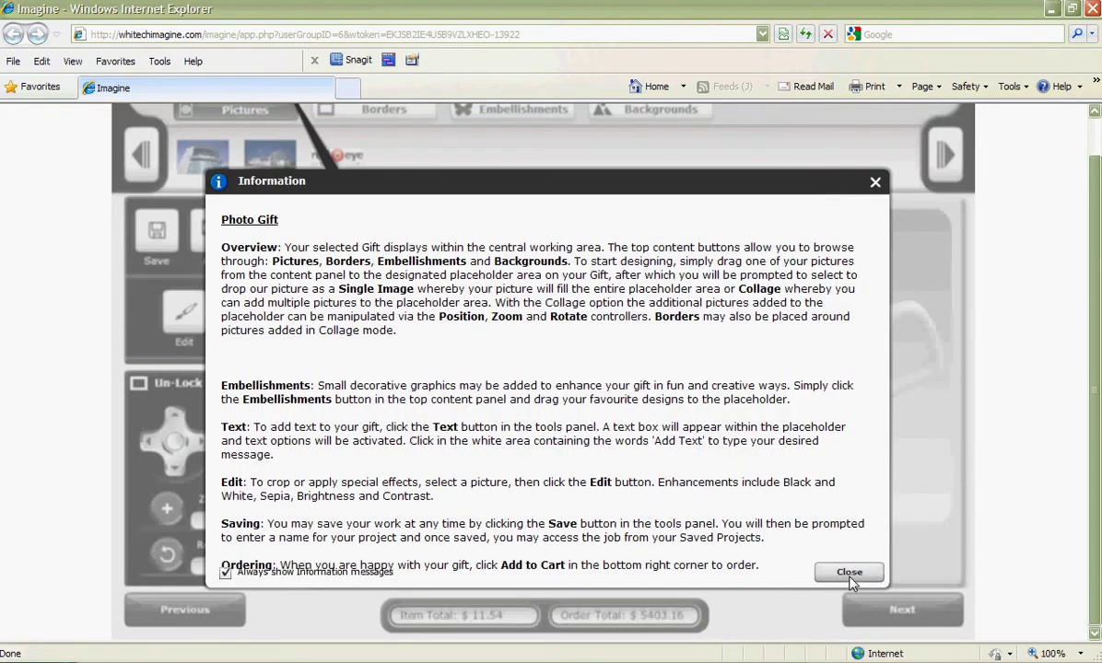
{"action": "left_click", "coordinate": [848, 573]}
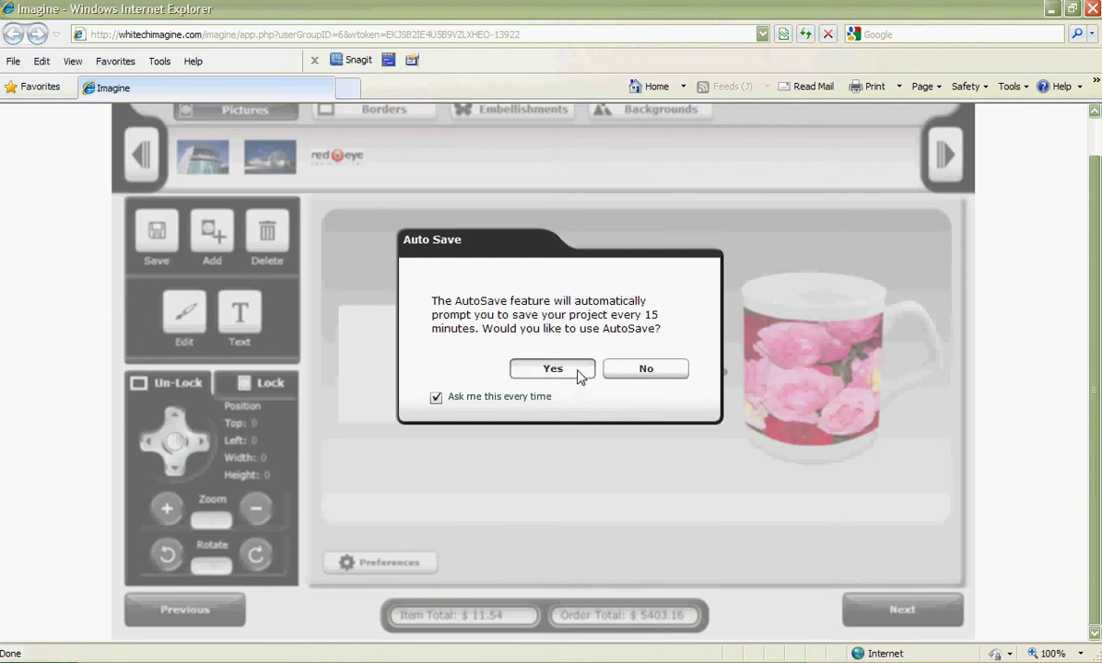
{"action": "left_click", "coordinate": [552, 370]}
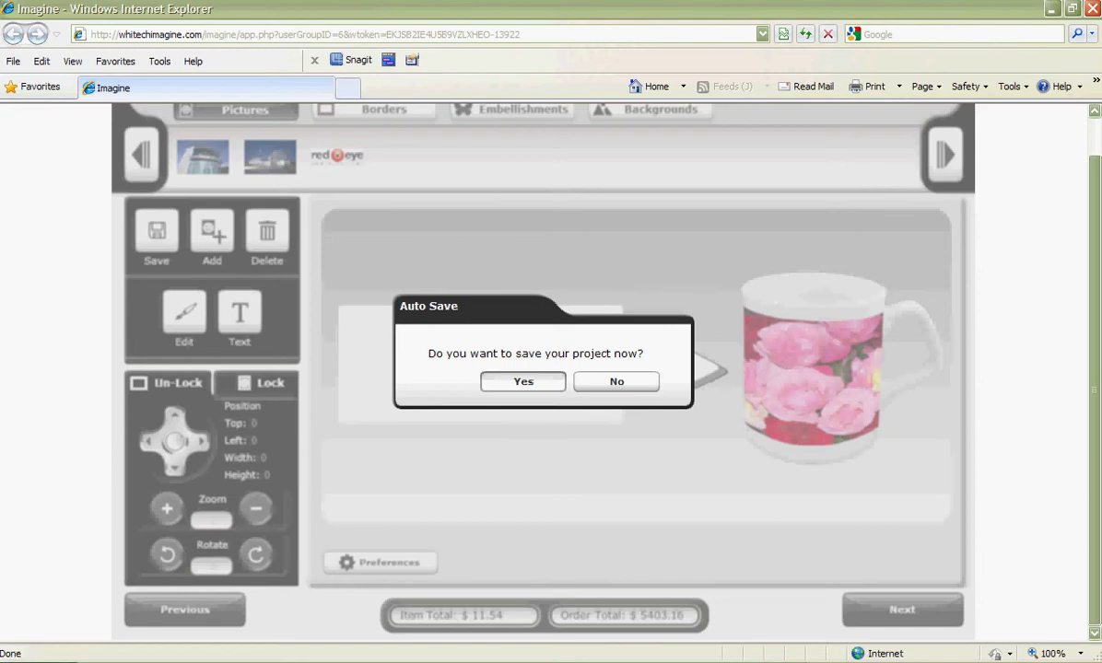
{"action": "left_click", "coordinate": [553, 381]}
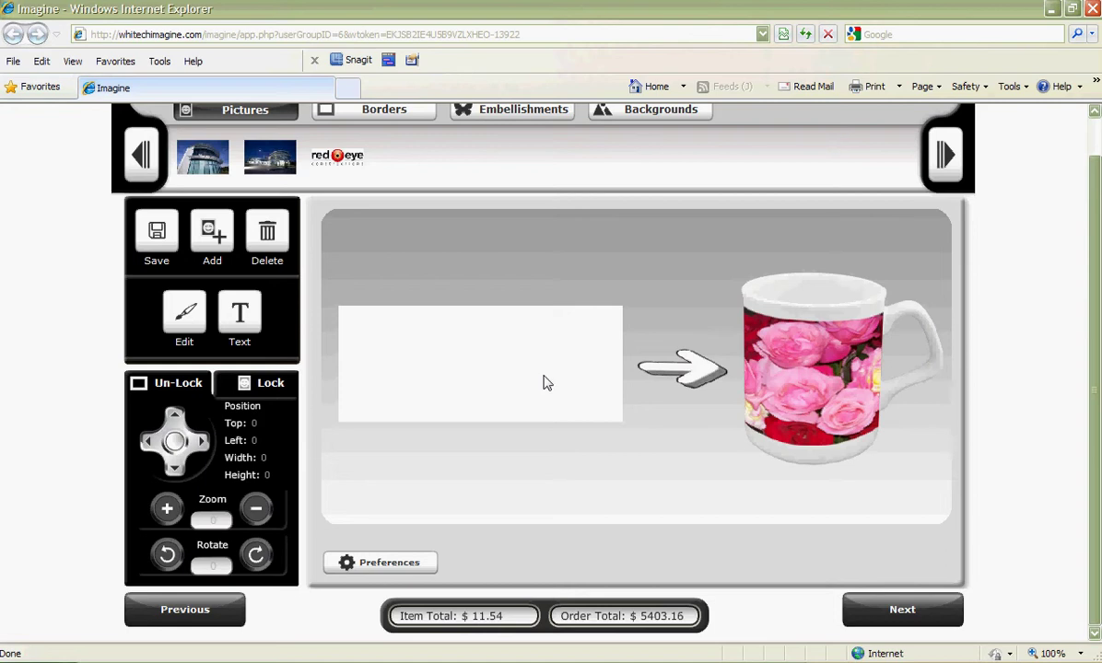
Step: Place the red eye constructions logo in the upper-left corner of the mug's print area using Collage placement
{"action": "mouse_move", "coordinate": [350, 166]}
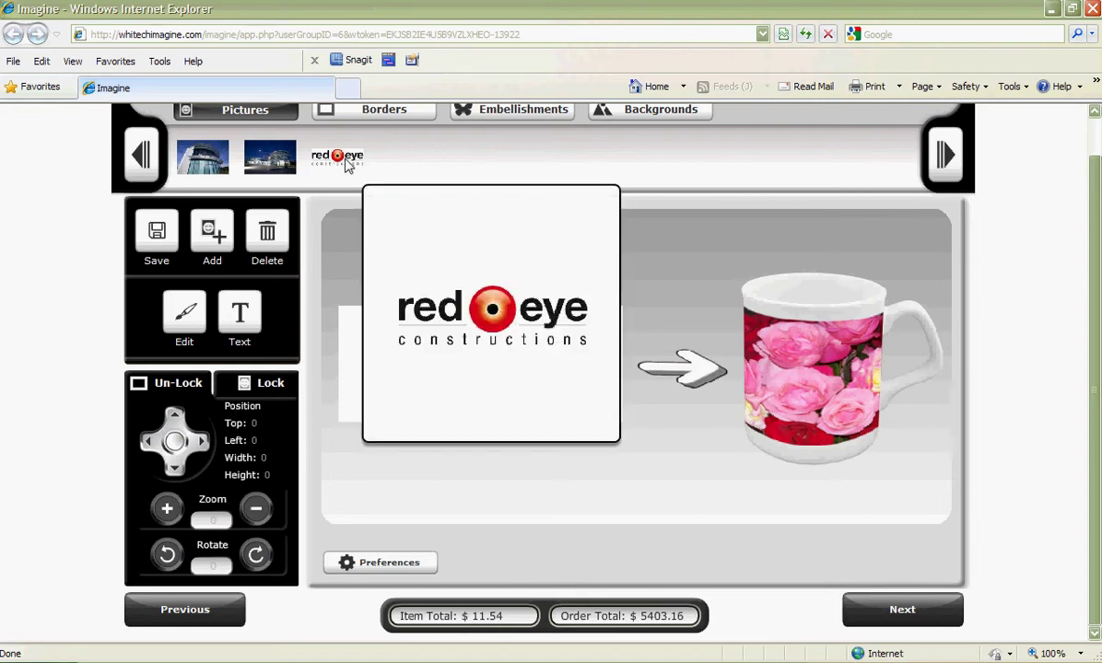
{"action": "left_click_drag", "start_coordinate": [349, 164], "coordinate": [379, 324]}
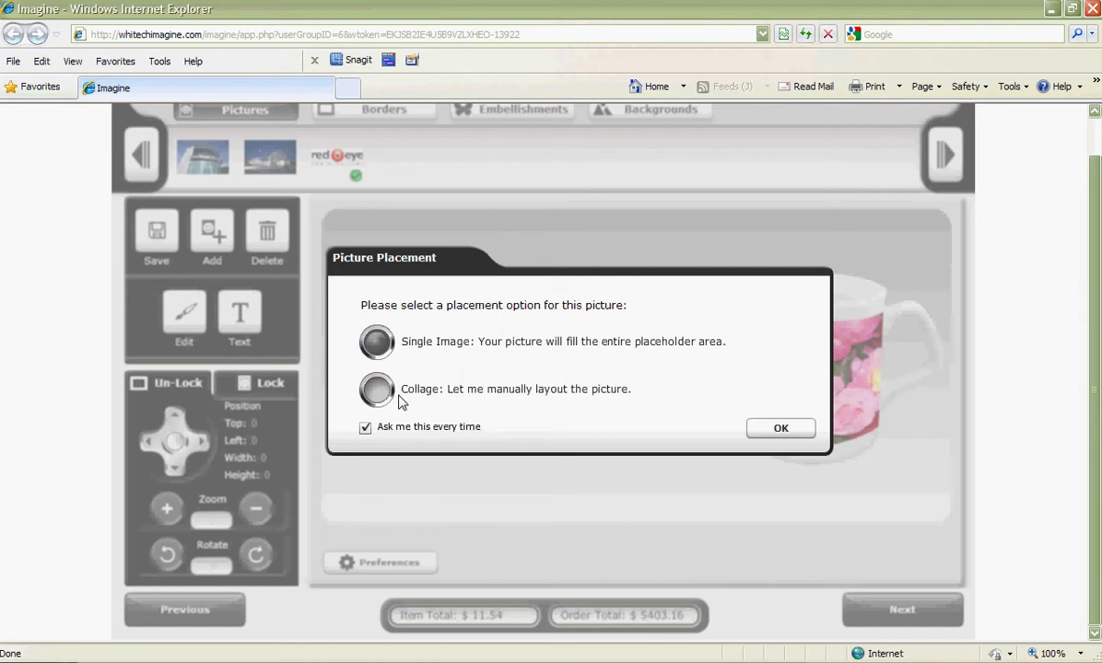
{"action": "left_click", "coordinate": [371, 386]}
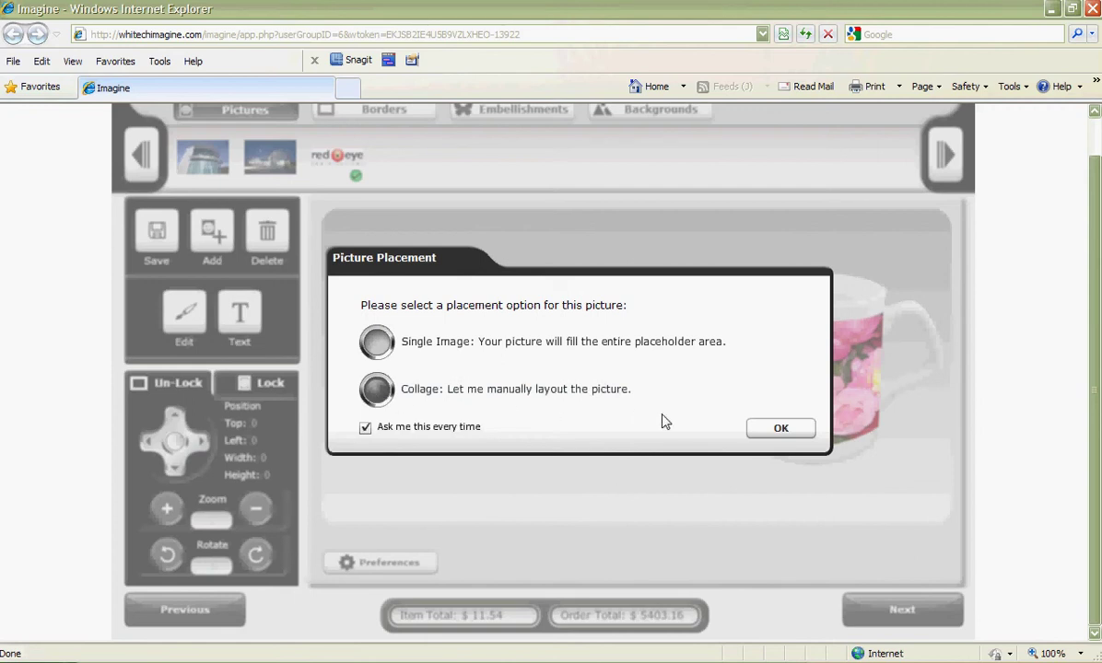
{"action": "left_click", "coordinate": [762, 431]}
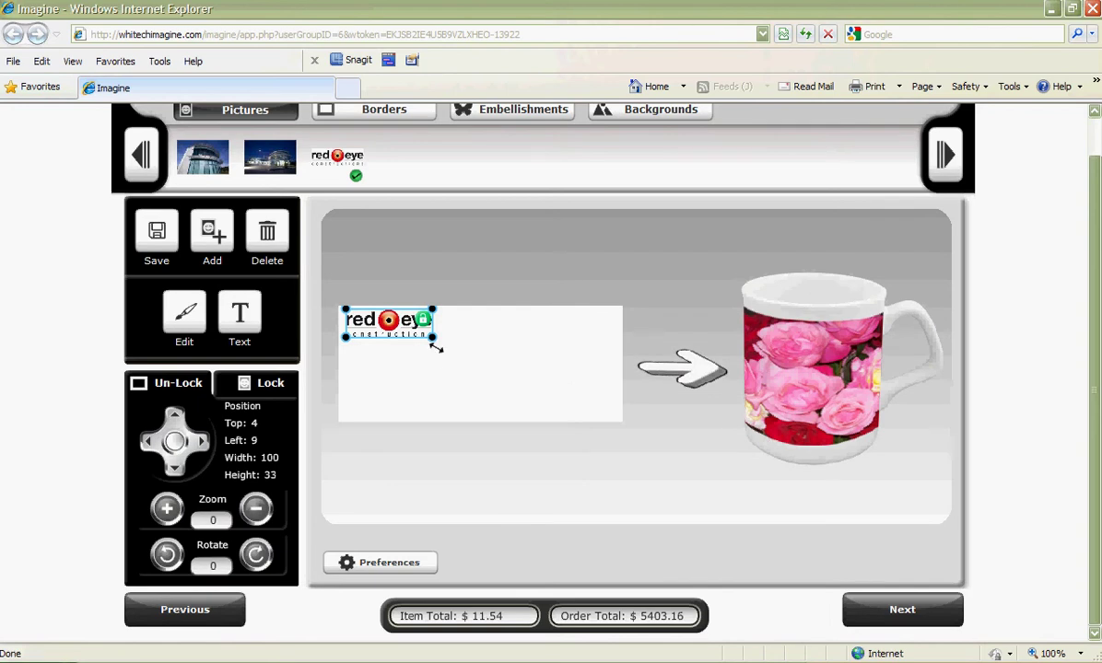
Step: Enlarge the logo to a zoom of 12, making it 112 wide and 37 high
{"action": "left_click_drag", "start_coordinate": [433, 340], "coordinate": [440, 358]}
{"action": "left_click", "coordinate": [169, 512]}
{"action": "left_click", "coordinate": [169, 512]}
{"action": "left_click", "coordinate": [169, 511]}
{"action": "left_click", "coordinate": [168, 511]}
{"action": "left_click", "coordinate": [169, 511]}
{"action": "left_click", "coordinate": [168, 511]}
{"action": "left_click", "coordinate": [168, 512]}
{"action": "left_click", "coordinate": [169, 512]}
Step: Nudge the logo down and to the right until its position is Top 9, Left 7
{"action": "left_click", "coordinate": [173, 470]}
{"action": "left_click", "coordinate": [173, 470]}
{"action": "left_click", "coordinate": [173, 470]}
{"action": "left_click", "coordinate": [173, 470]}
{"action": "left_click", "coordinate": [173, 469]}
{"action": "left_click", "coordinate": [174, 470]}
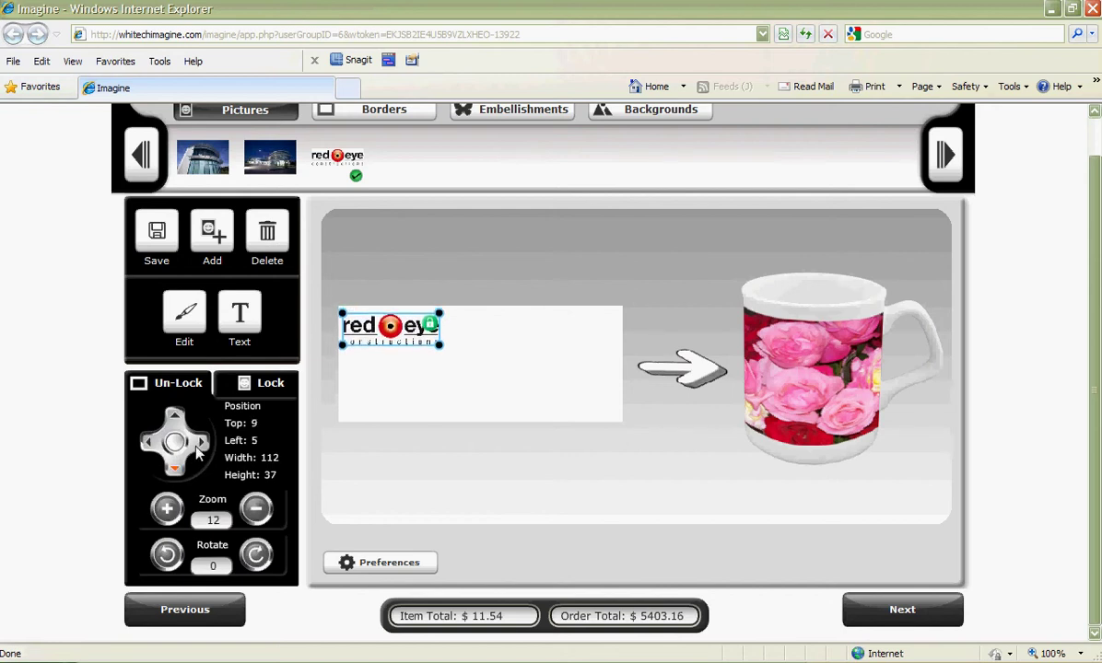
{"action": "left_click", "coordinate": [202, 445]}
{"action": "left_click", "coordinate": [202, 445]}
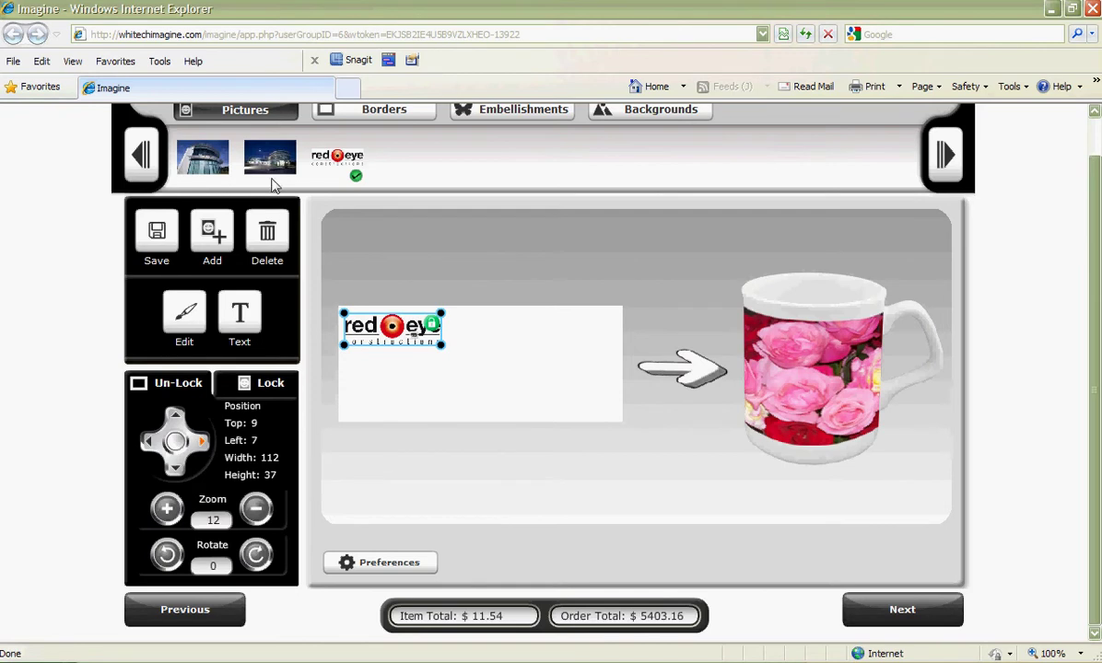
Step: Place the night-time building photo in the lower-right part of the mug's print area using Collage placement
{"action": "mouse_move", "coordinate": [266, 166]}
{"action": "left_click_drag", "start_coordinate": [266, 166], "coordinate": [528, 372]}
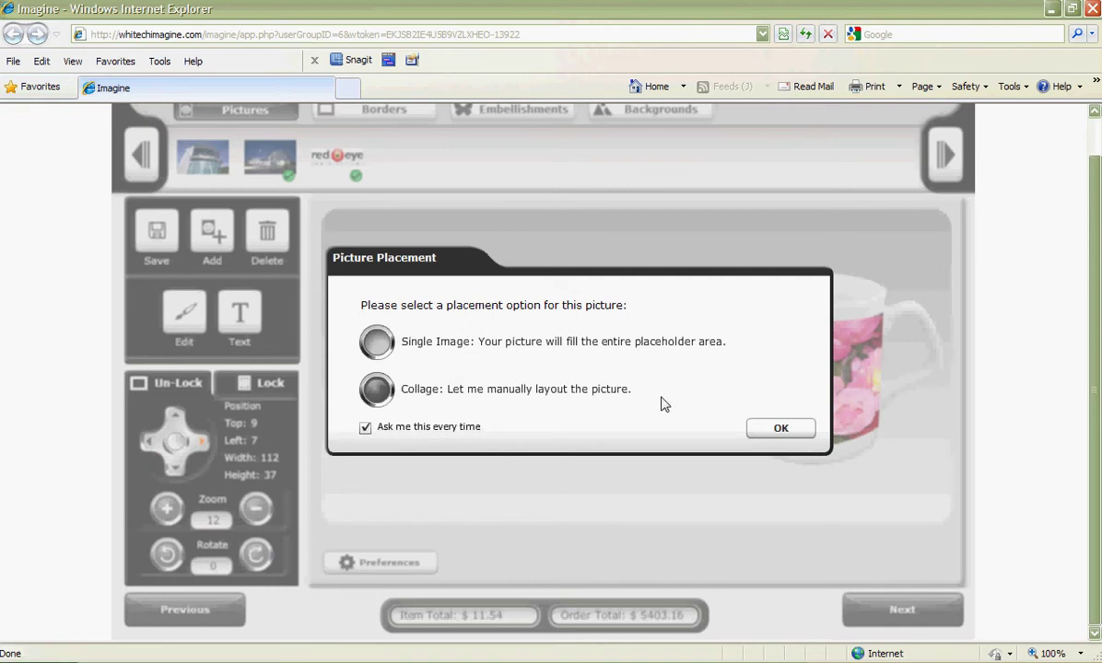
{"action": "left_click", "coordinate": [776, 429]}
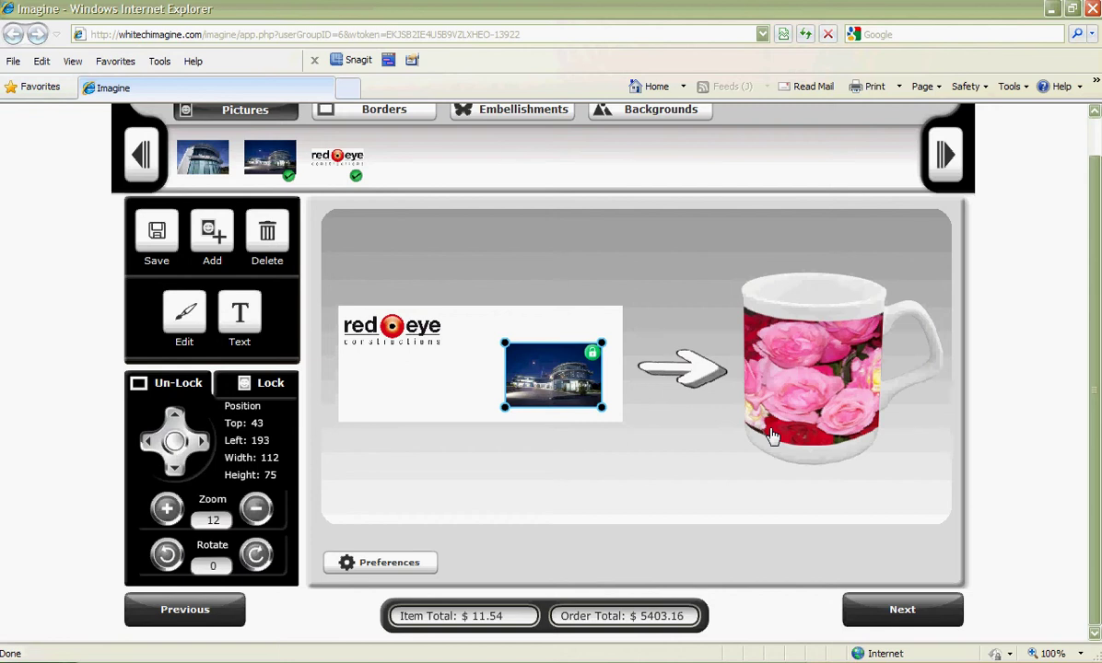
Step: Enlarge the night-time building photo to 209 wide and 139 high, positioned at Top -3, Left 122 beside the logo
{"action": "left_click_drag", "start_coordinate": [569, 389], "coordinate": [512, 403]}
{"action": "left_click_drag", "start_coordinate": [539, 357], "coordinate": [619, 308]}
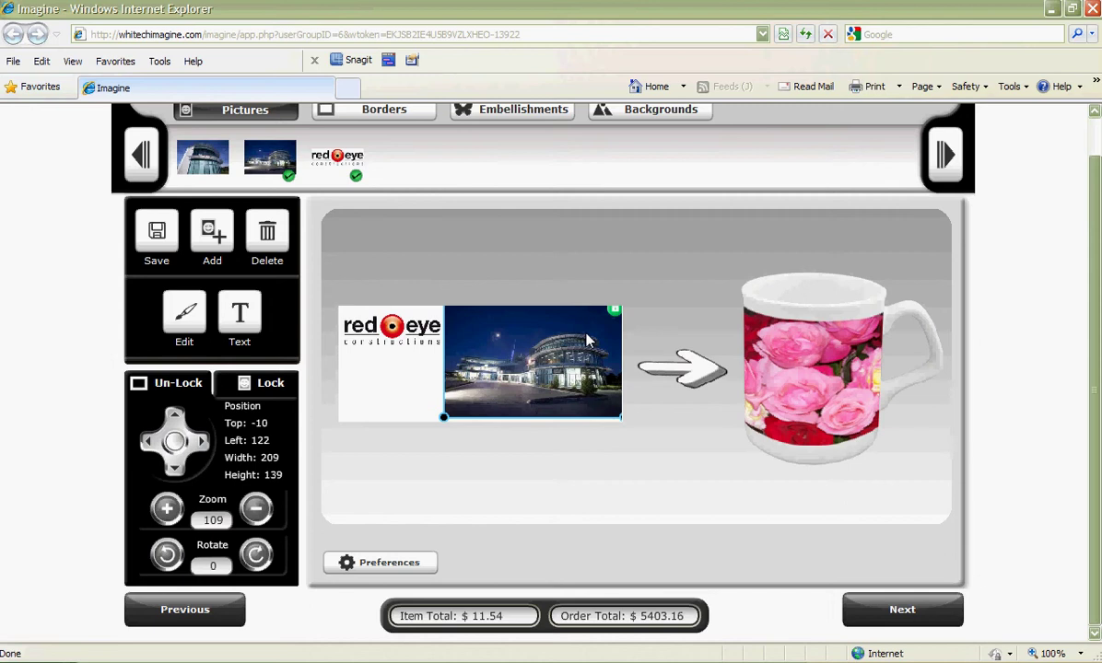
{"action": "left_click", "coordinate": [175, 471]}
{"action": "left_click", "coordinate": [175, 471]}
{"action": "left_click", "coordinate": [176, 471]}
{"action": "left_click", "coordinate": [175, 471]}
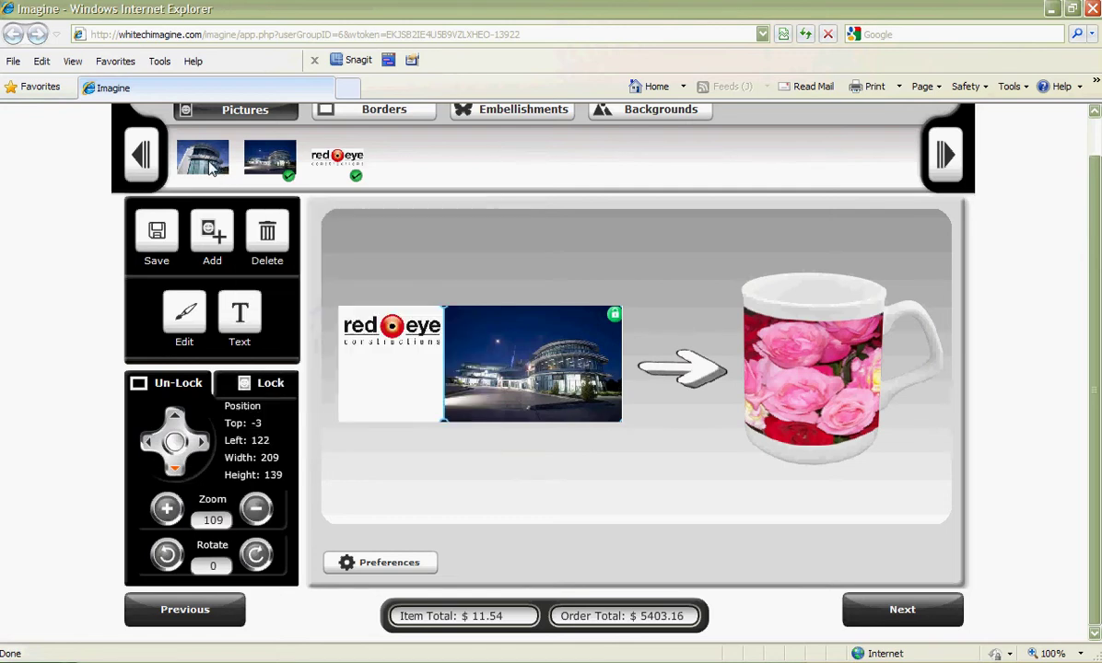
Step: Place the other building photo below the logo using Collage placement and shrink it to 111 wide and 74 high
{"action": "left_click_drag", "start_coordinate": [210, 165], "coordinate": [393, 387]}
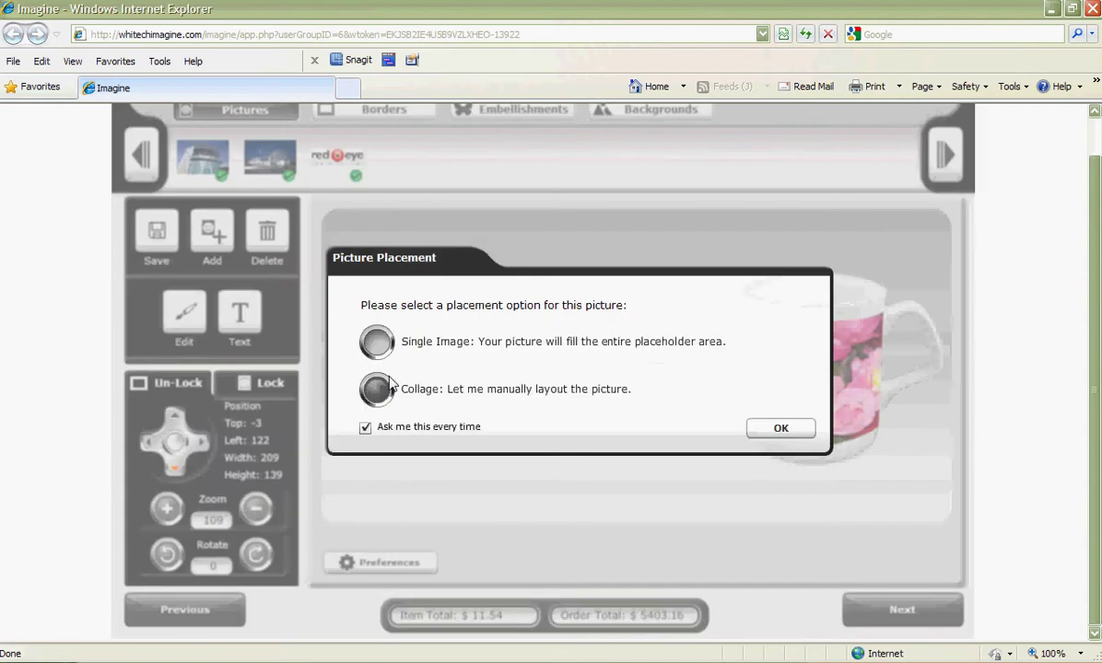
{"action": "left_click", "coordinate": [766, 430]}
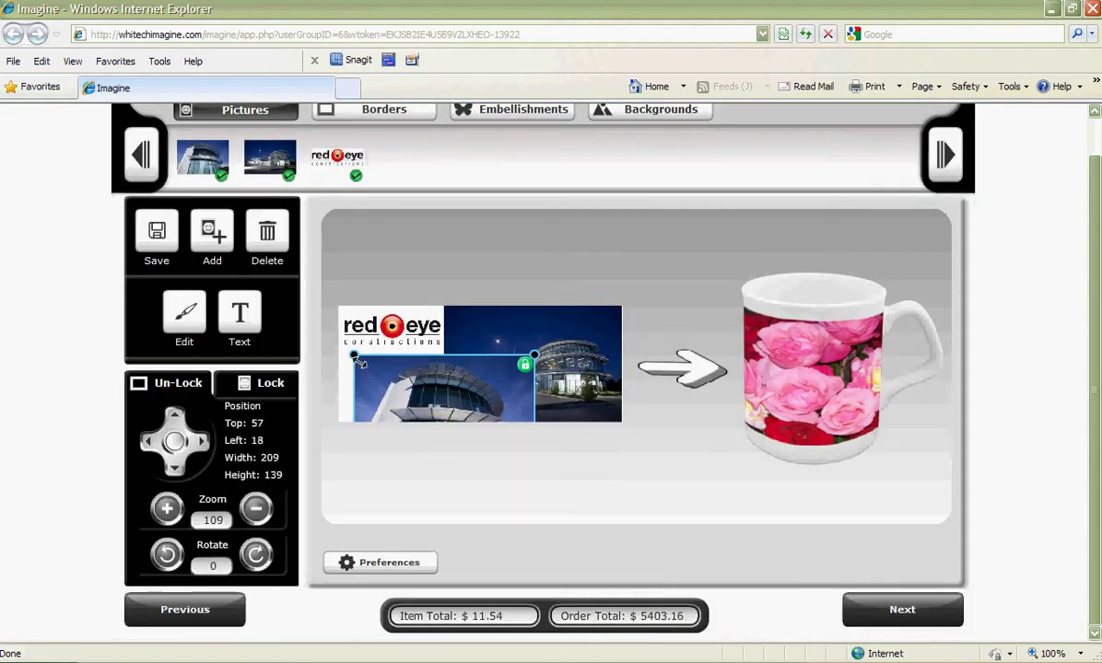
{"action": "left_click_drag", "start_coordinate": [359, 361], "coordinate": [370, 399]}
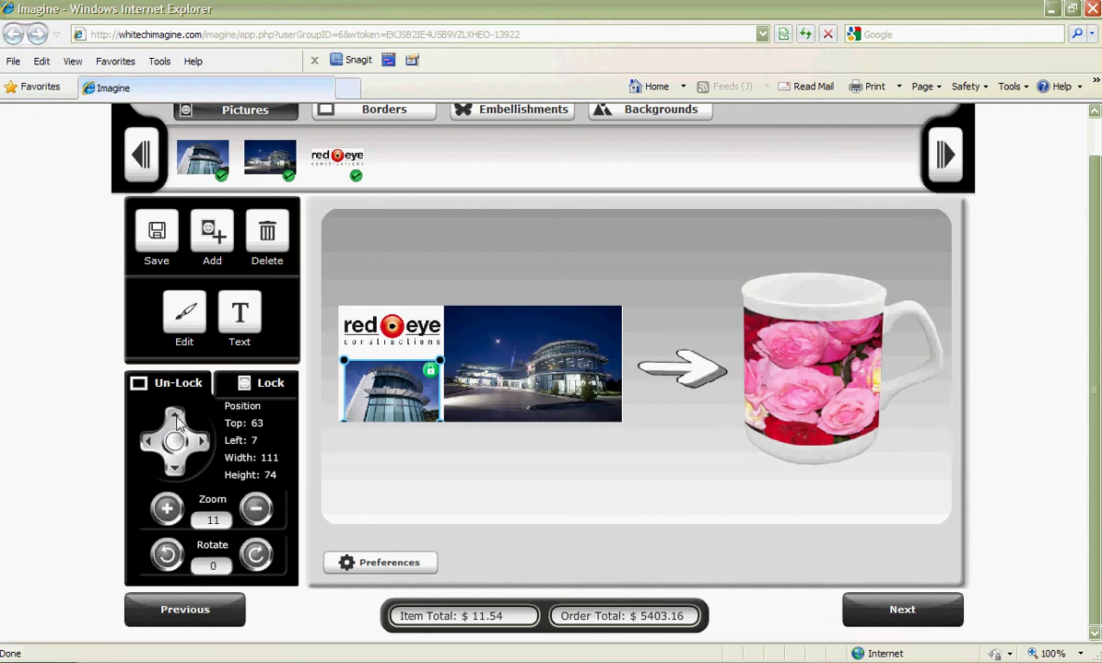
Step: Nudge the building photo below the logo up to Top 54 and enlarge it to a zoom of 13
{"action": "left_click", "coordinate": [176, 417]}
{"action": "left_click", "coordinate": [176, 417]}
{"action": "left_click", "coordinate": [176, 417]}
{"action": "left_click", "coordinate": [176, 418]}
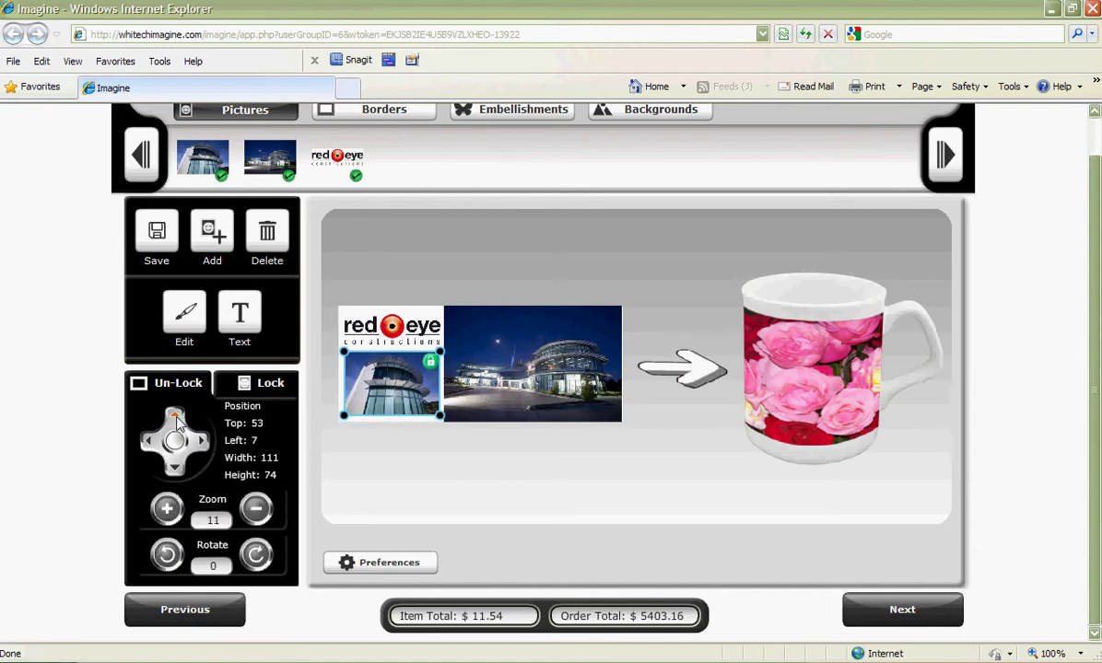
{"action": "left_click", "coordinate": [167, 508]}
{"action": "left_click", "coordinate": [168, 508]}
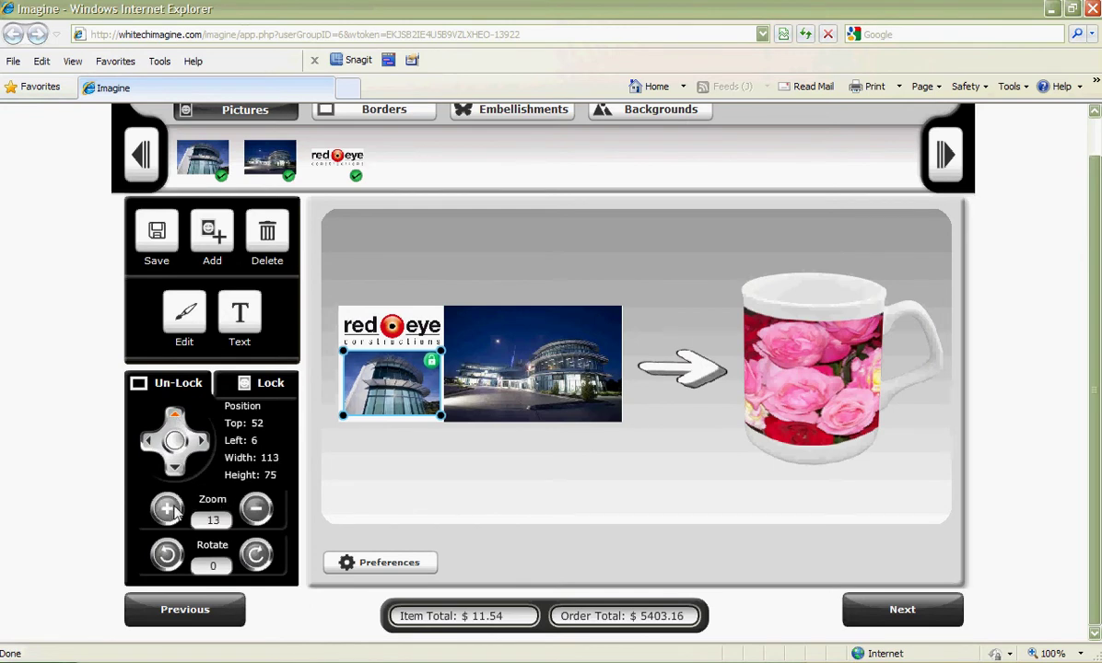
{"action": "left_click", "coordinate": [174, 470]}
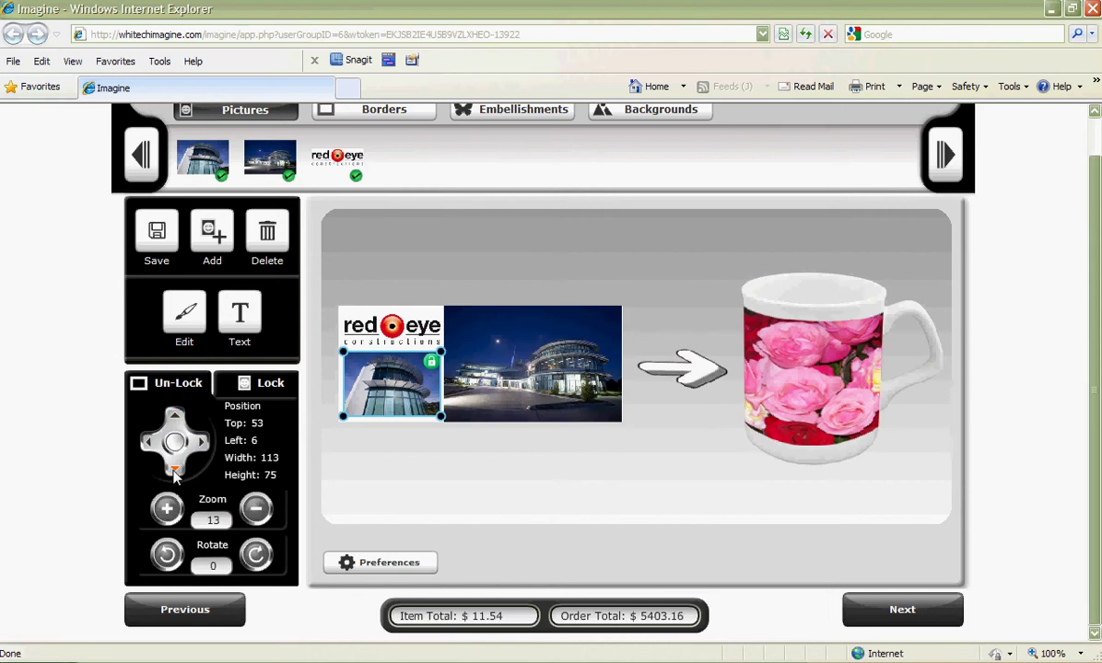
{"action": "left_click", "coordinate": [174, 471]}
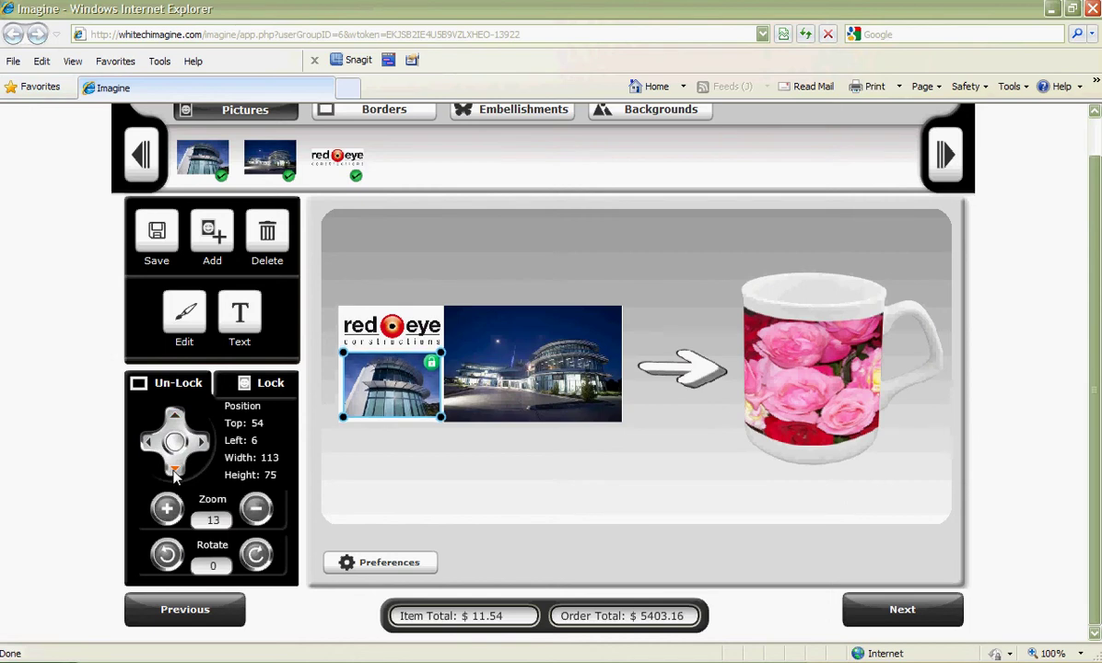
Step: Try rotating the photo below the logo anticlockwise, and turn it back to level
{"action": "left_click", "coordinate": [167, 557]}
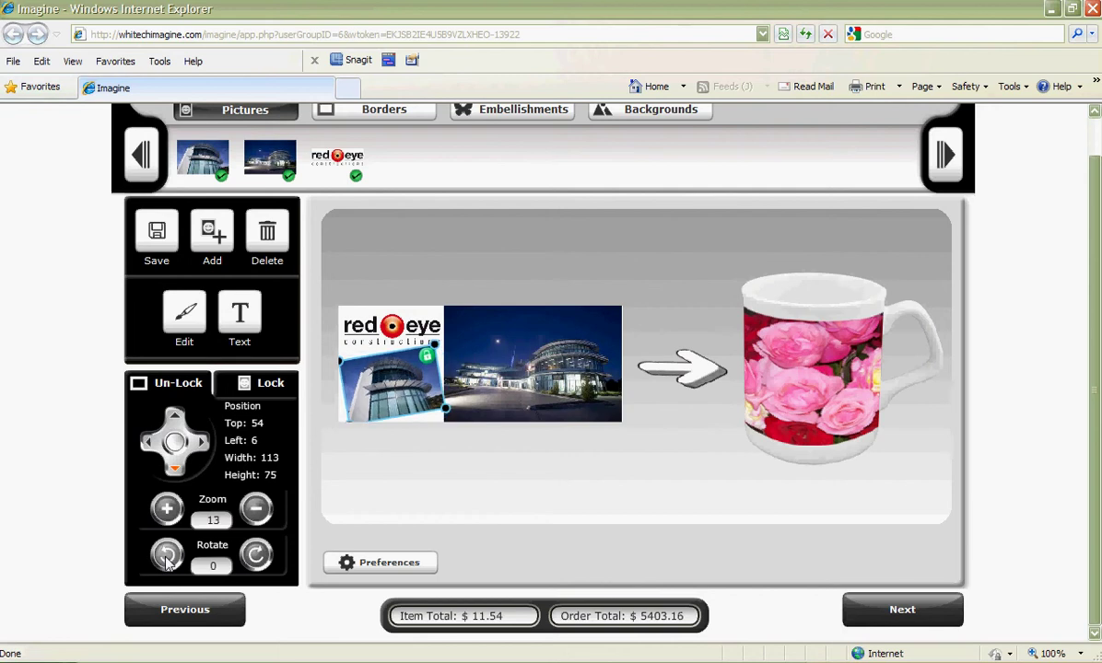
{"action": "left_click", "coordinate": [254, 556]}
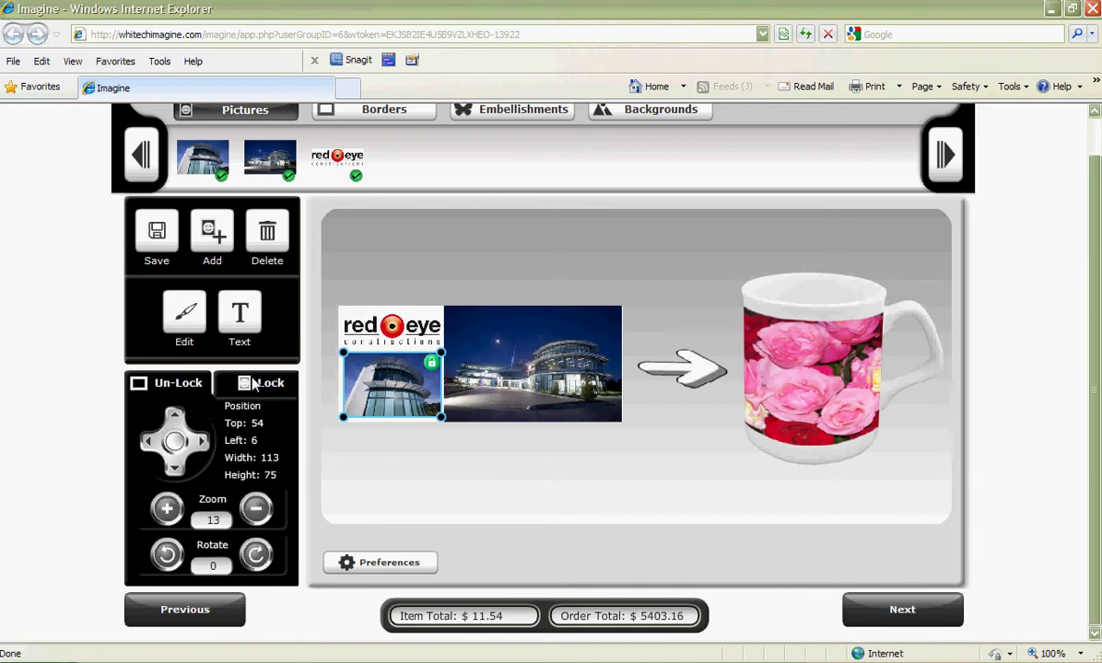
Step: Add a text element to the mug design reading "Zentih"
{"action": "left_click", "coordinate": [242, 318]}
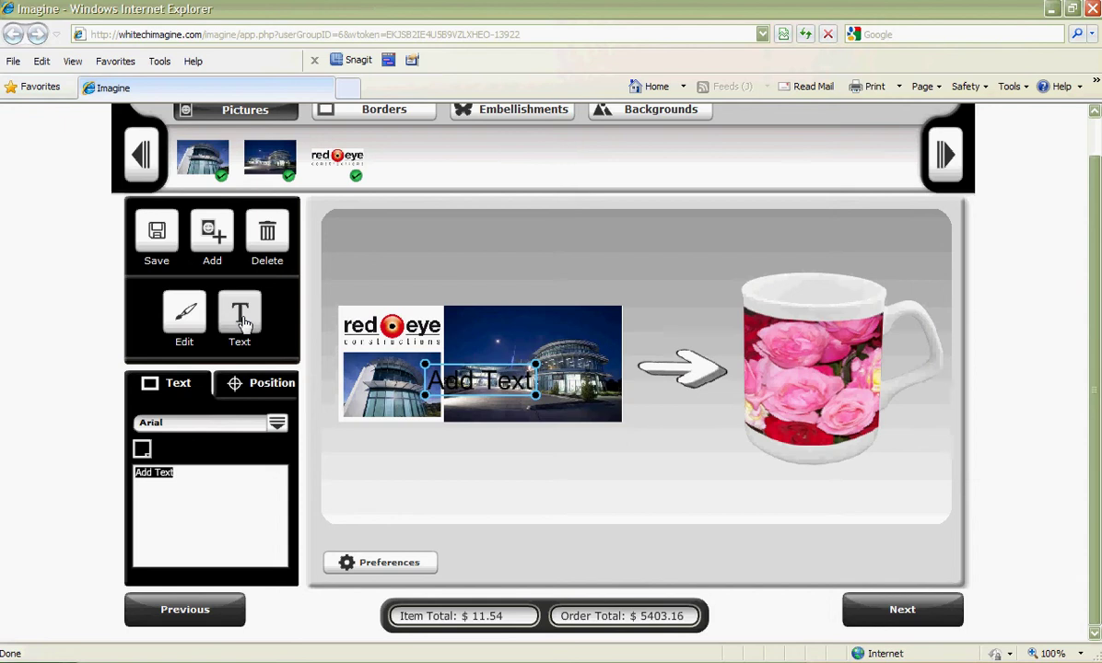
{"action": "left_click", "coordinate": [195, 472]}
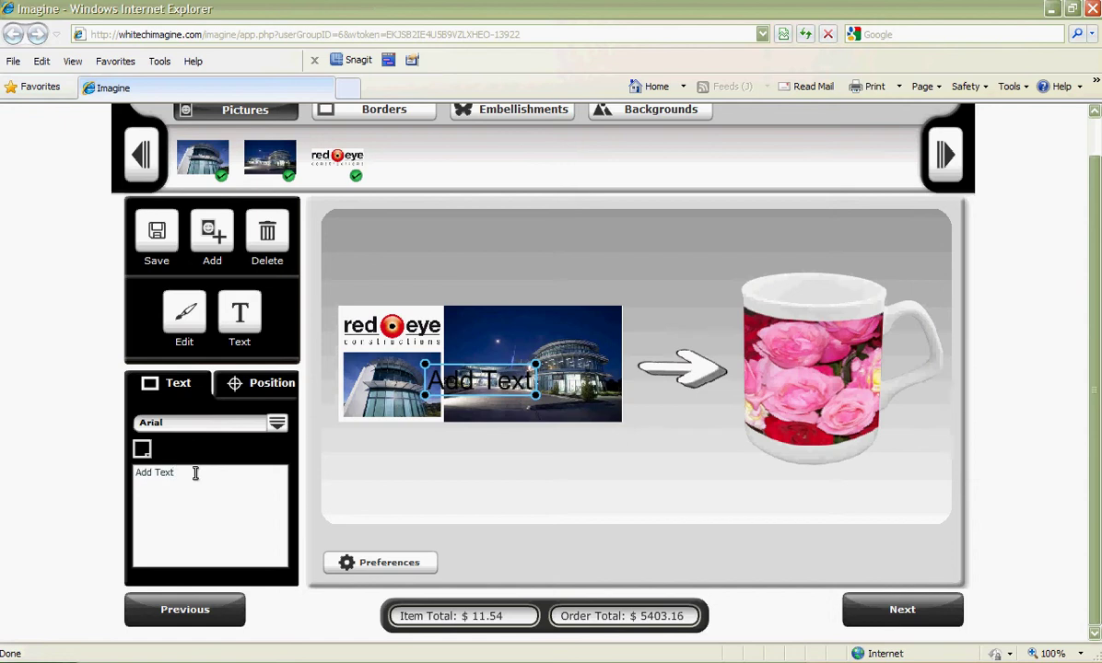
{"action": "key", "text": "BackSpace"}
{"action": "key", "text": "BackSpace"}
{"action": "key", "text": "BackSpace"}
{"action": "key", "text": "BackSpace"}
{"action": "key", "text": "BackSpace"}
{"action": "key", "text": "BackSpace"}
{"action": "key", "text": "BackSpace"}
{"action": "key", "text": "BackSpace"}
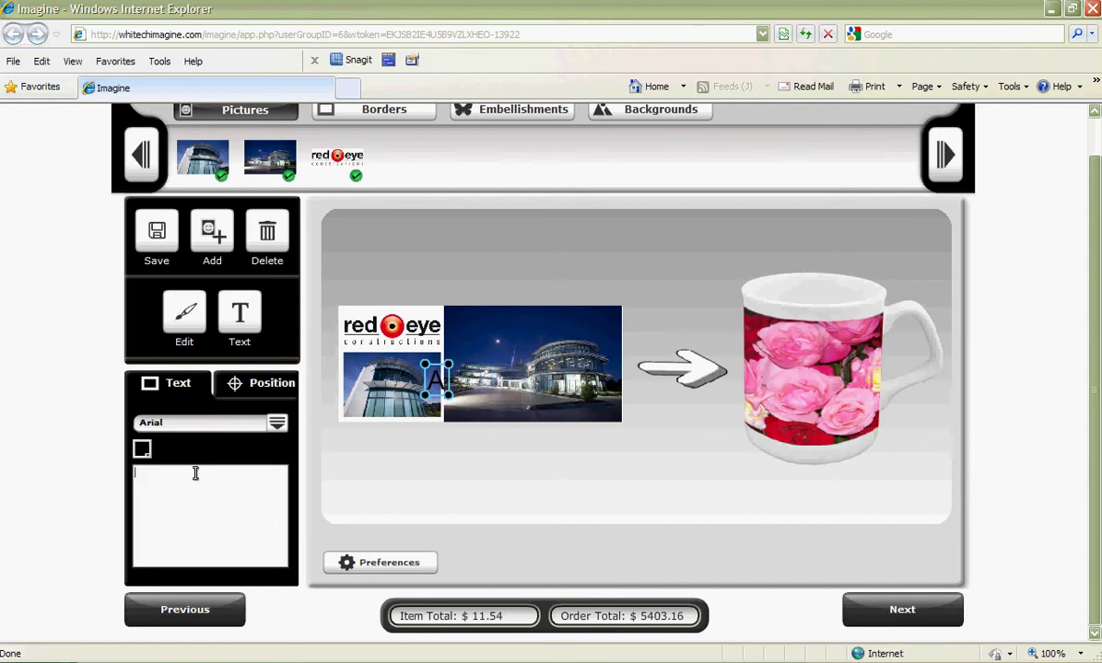
{"action": "type", "text": "Zentih"}
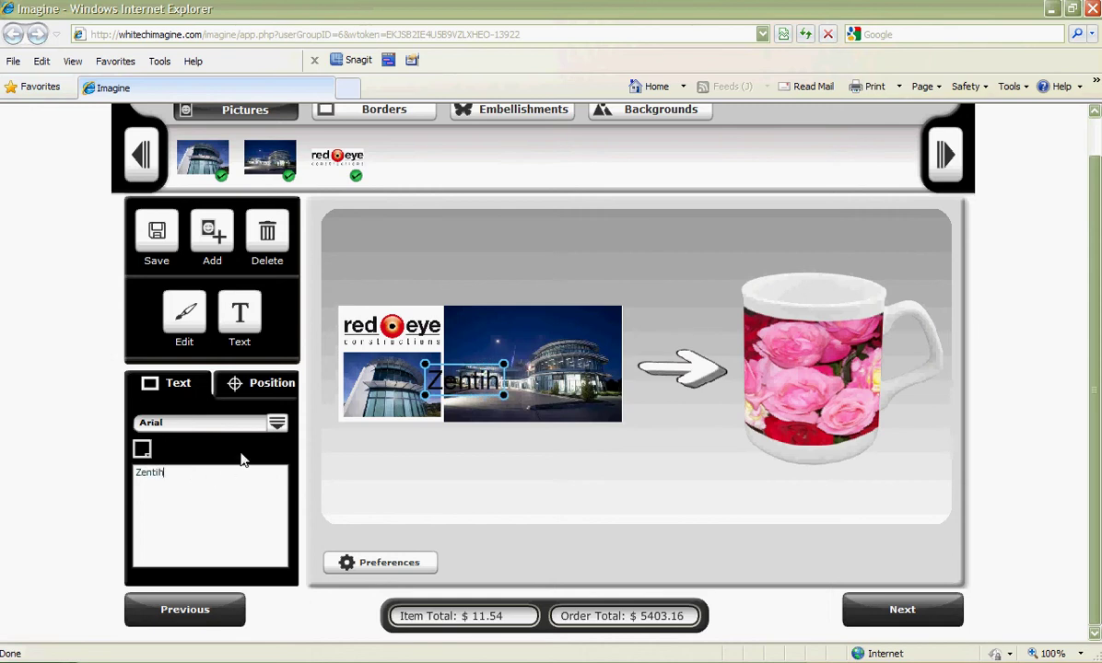
Step: Set the "Zentih" text in the Credit font in white and move it to the upper-left of the night-time building photo
{"action": "left_click", "coordinate": [277, 424]}
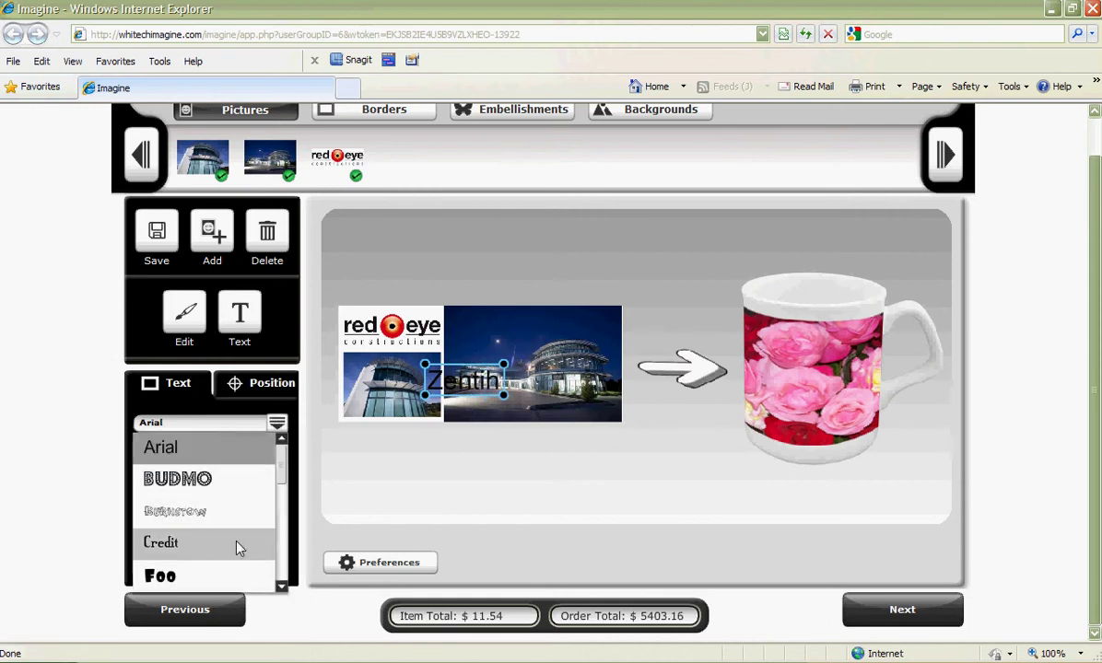
{"action": "left_click", "coordinate": [239, 546]}
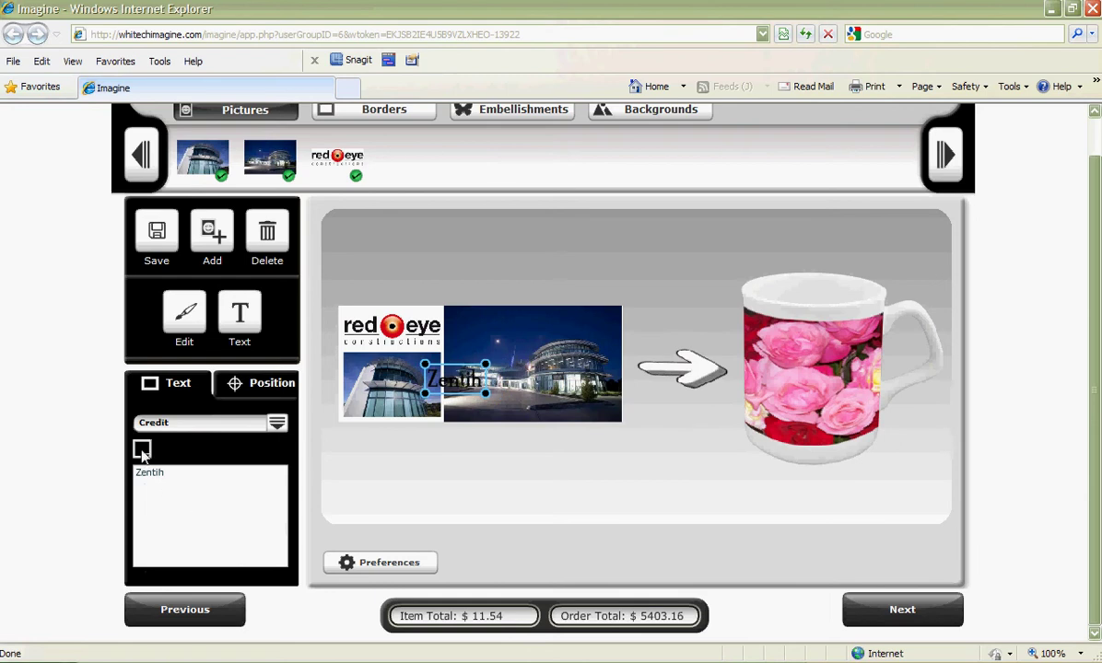
{"action": "left_click", "coordinate": [141, 449]}
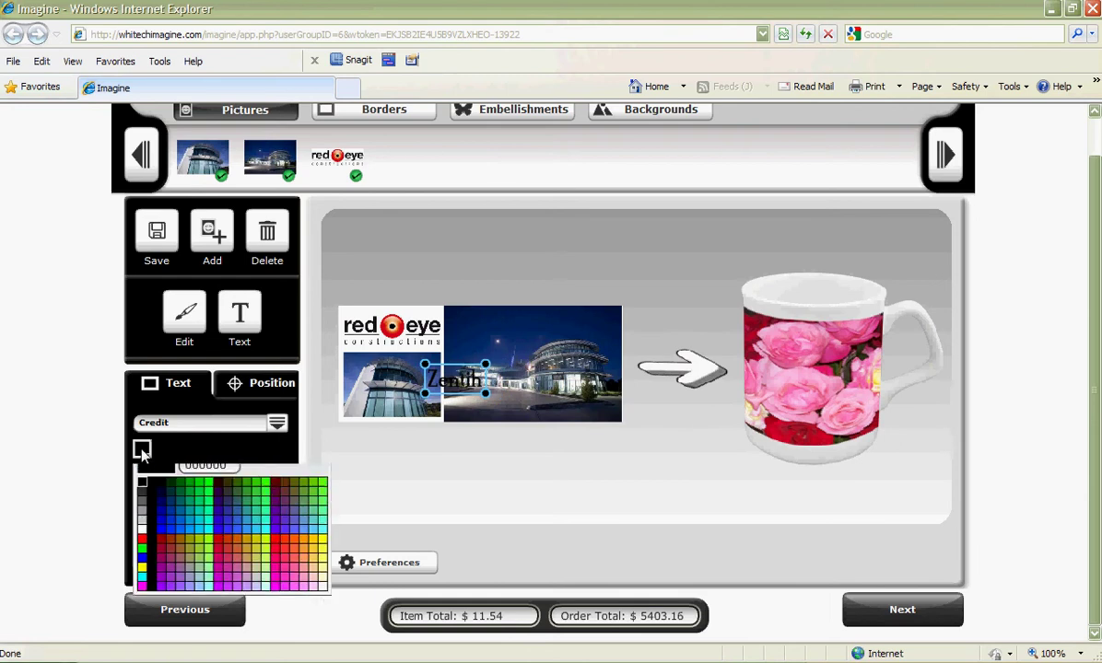
{"action": "left_click", "coordinate": [141, 527]}
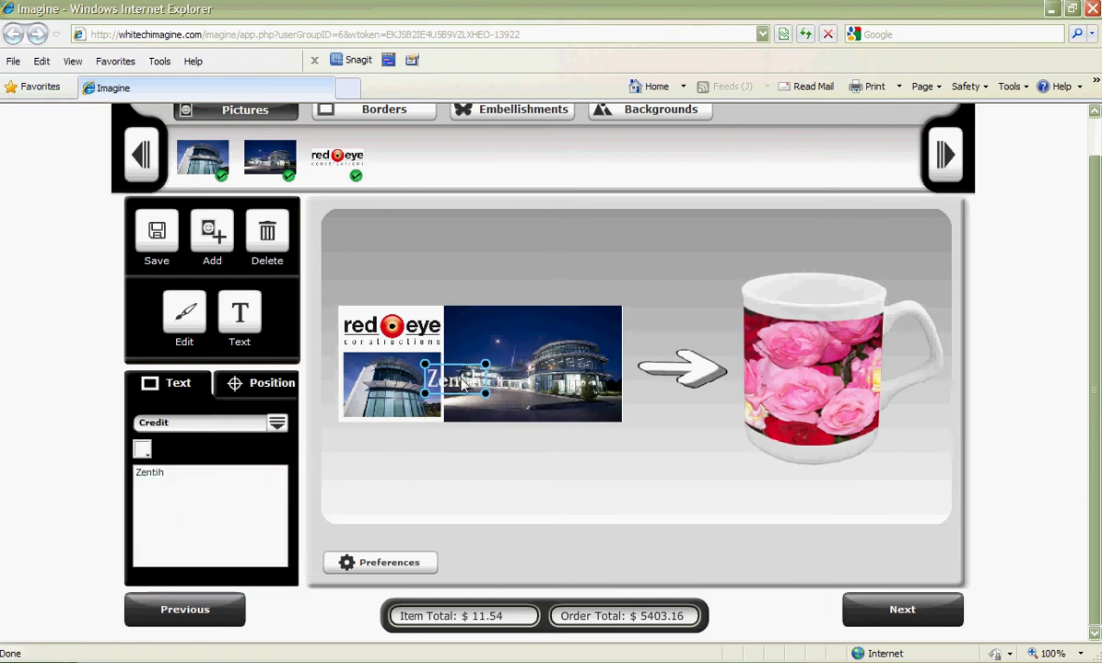
{"action": "left_click_drag", "start_coordinate": [461, 387], "coordinate": [494, 335]}
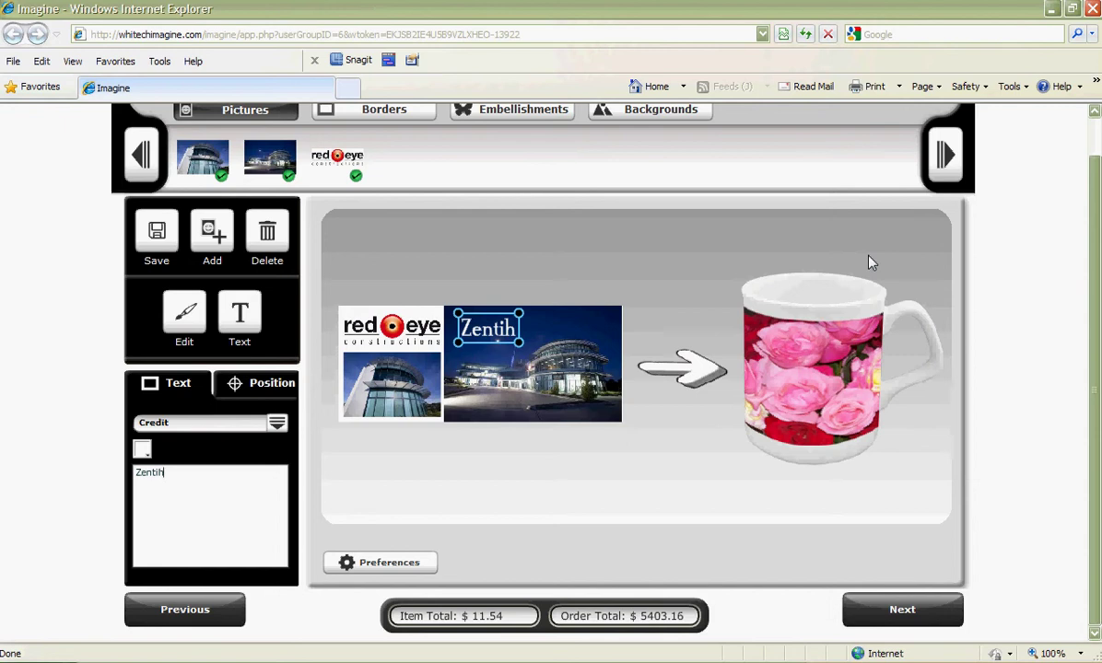
{"action": "scroll", "coordinate": [921, 152], "scroll_direction": "up", "scroll_amount": 1}
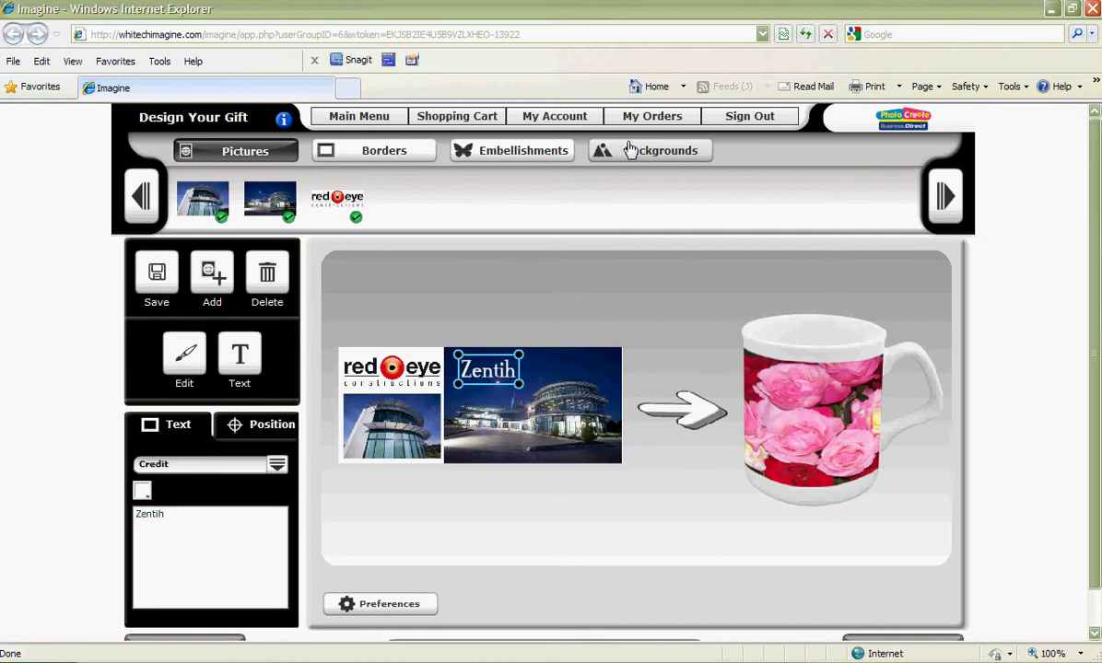
{"action": "mouse_move", "coordinate": [345, 205]}
{"action": "mouse_move", "coordinate": [265, 197]}
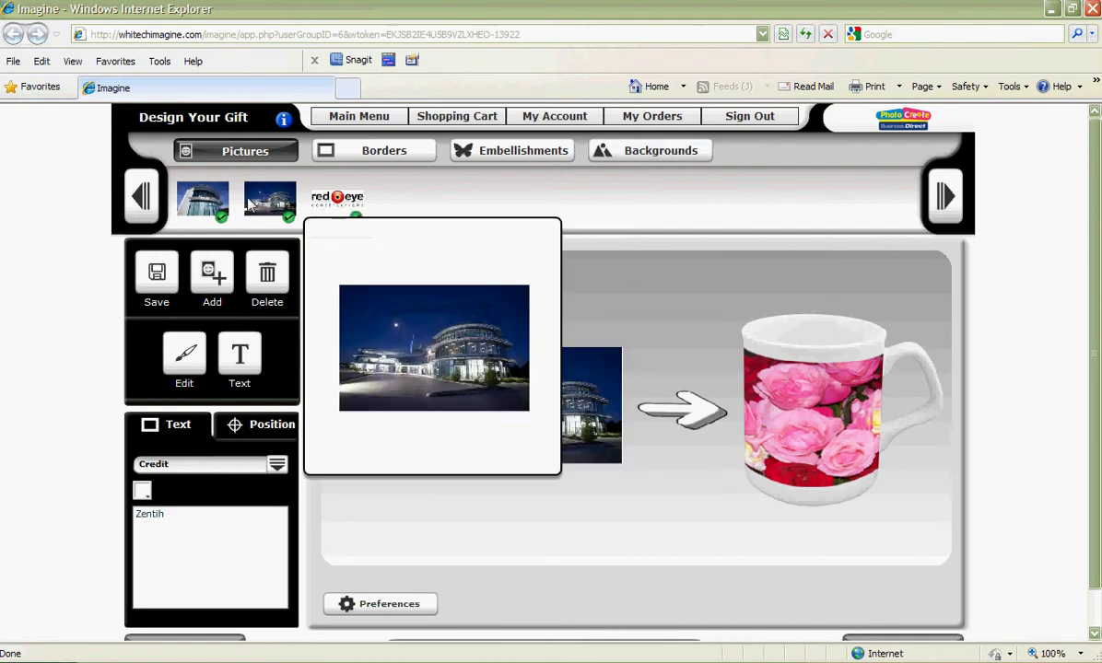
{"action": "mouse_move", "coordinate": [219, 207]}
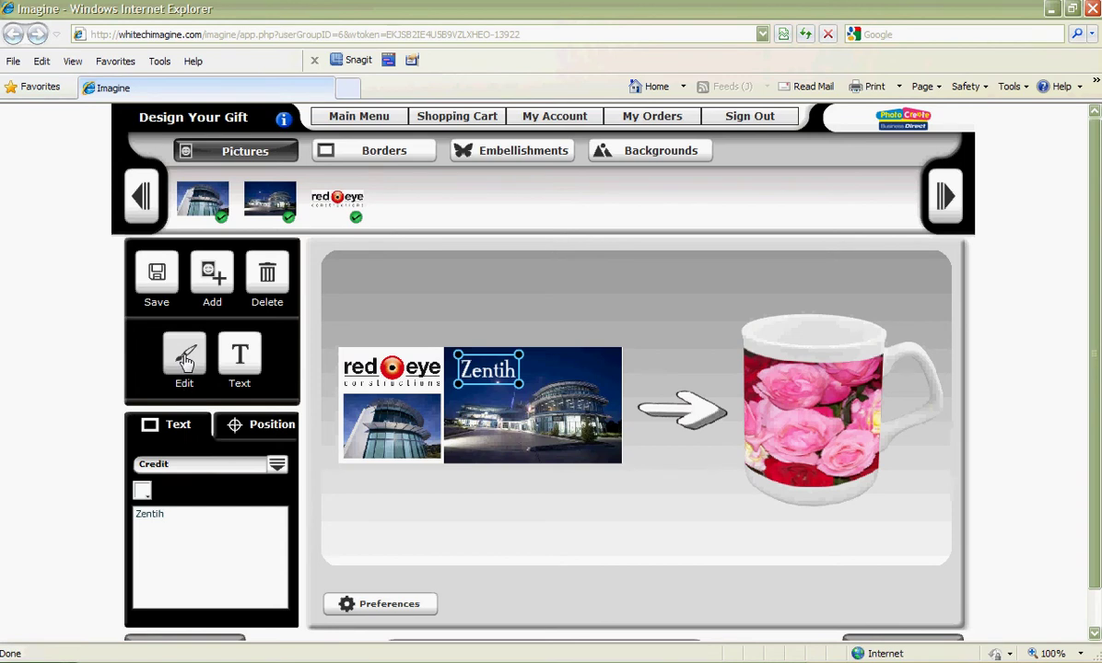
Step: Open the night-time building photo for editing and apply the Sepia effect
{"action": "left_click", "coordinate": [533, 424]}
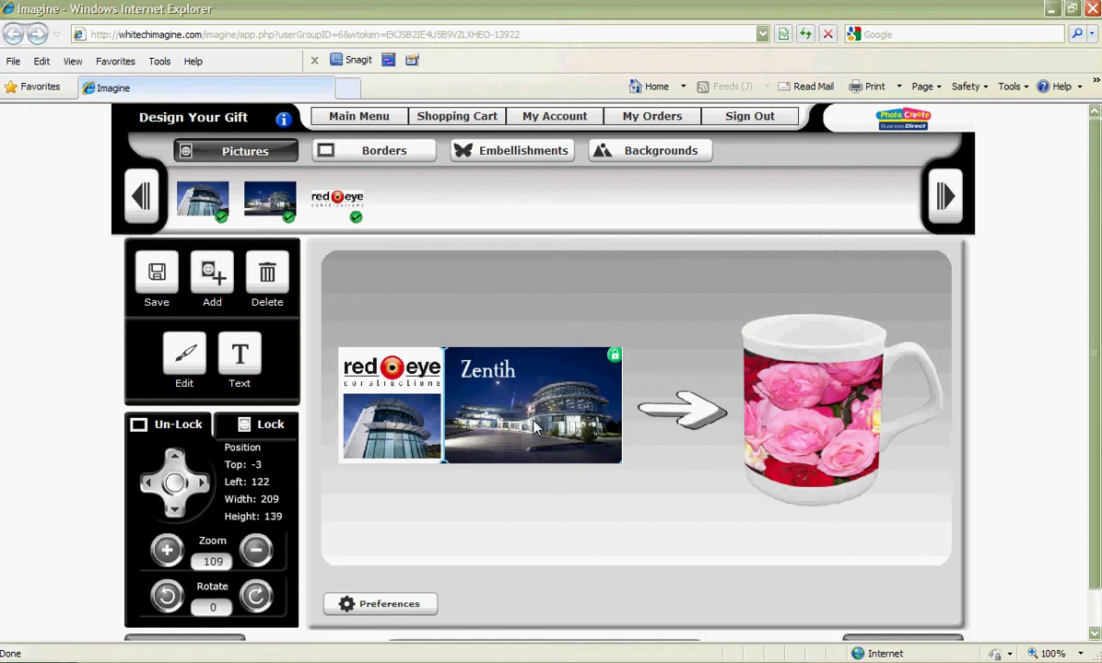
{"action": "left_click", "coordinate": [185, 361]}
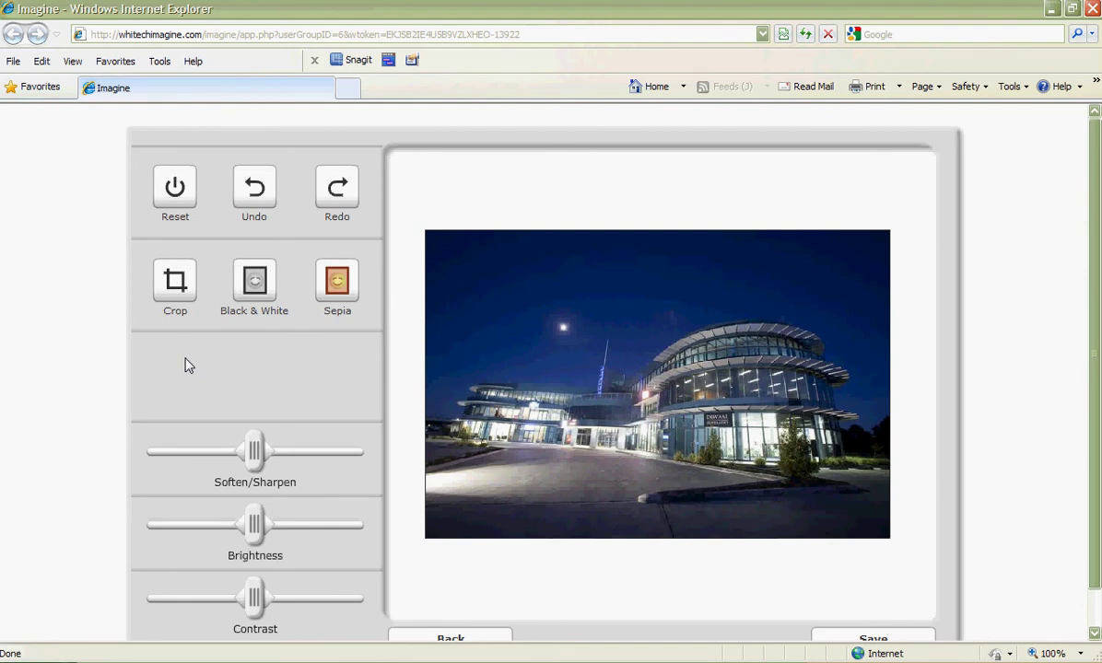
{"action": "left_click", "coordinate": [338, 290]}
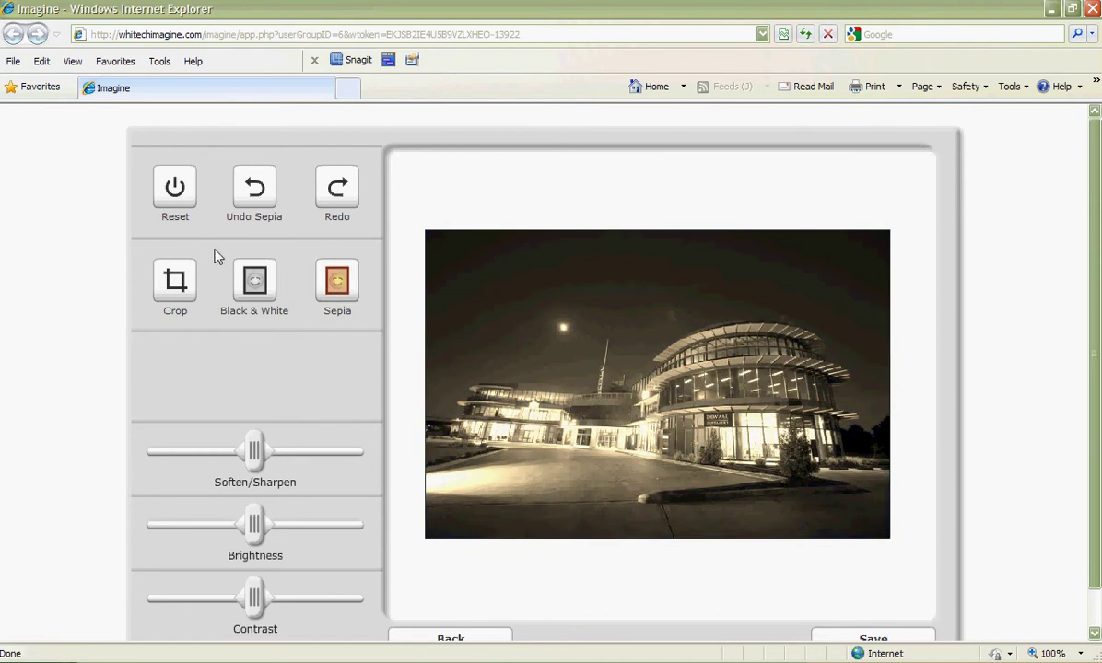
Step: Crop a strip off the left and bottom edges of the night-time building photo
{"action": "left_click", "coordinate": [177, 291]}
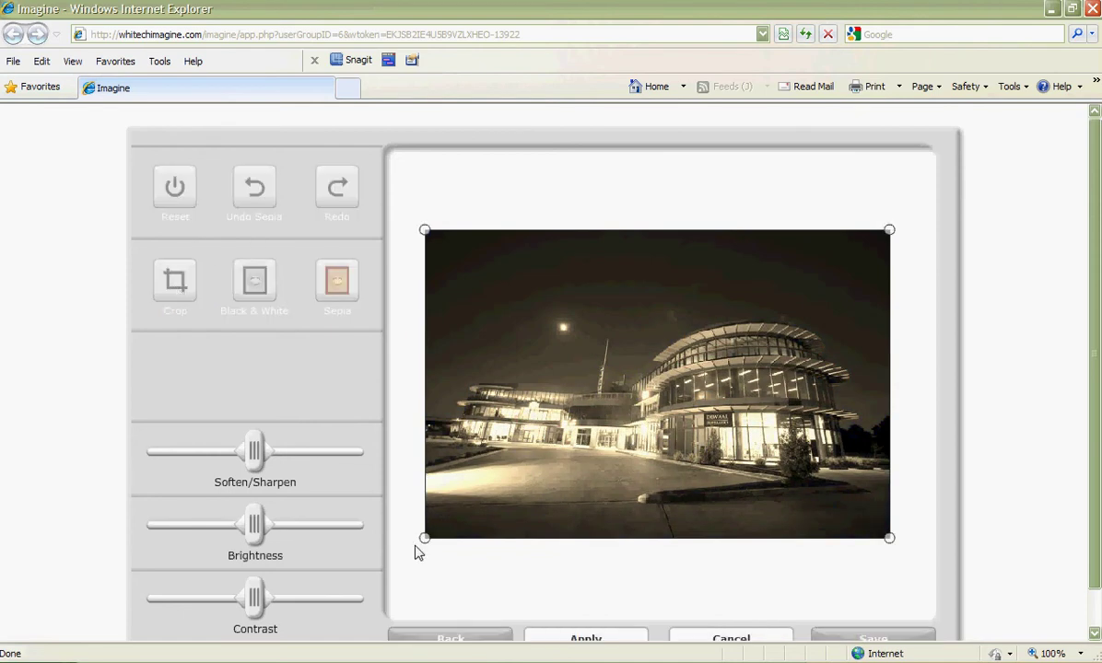
{"action": "left_click_drag", "start_coordinate": [424, 539], "coordinate": [527, 510]}
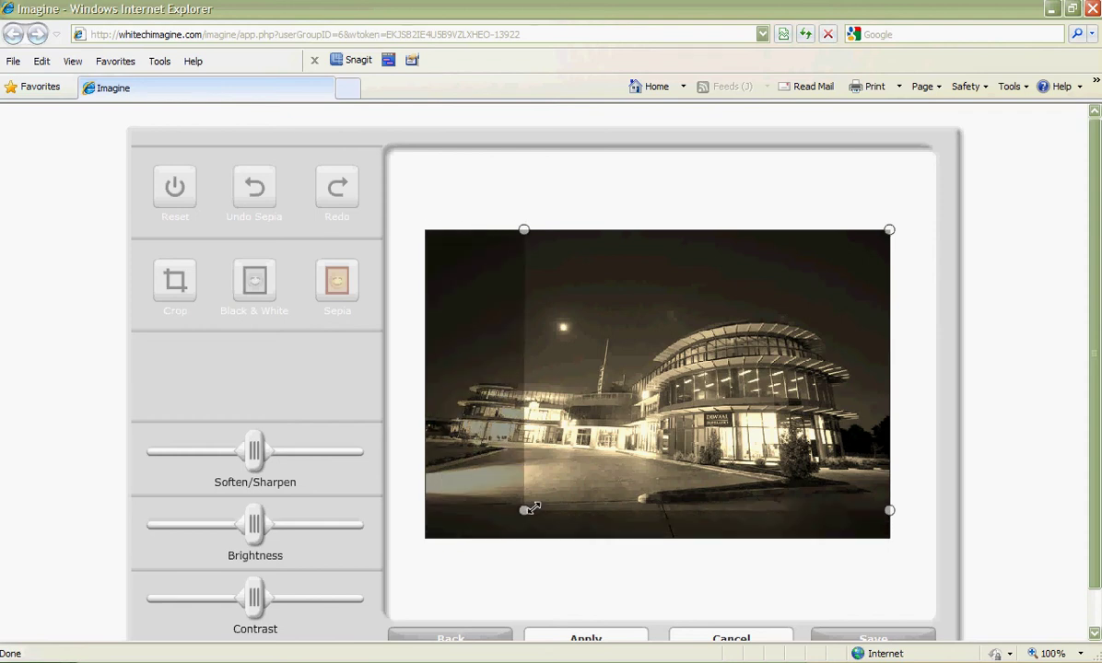
{"action": "left_click", "coordinate": [538, 636]}
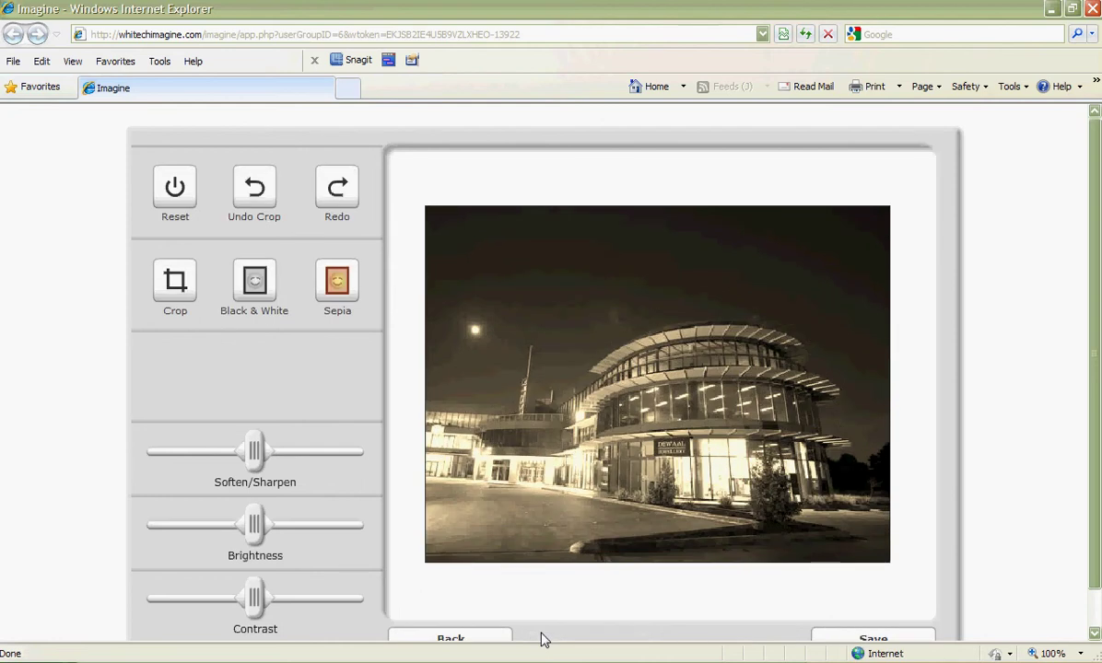
Step: Reset all edits to the night-time building photo and save it back to the mug design
{"action": "left_click", "coordinate": [175, 192]}
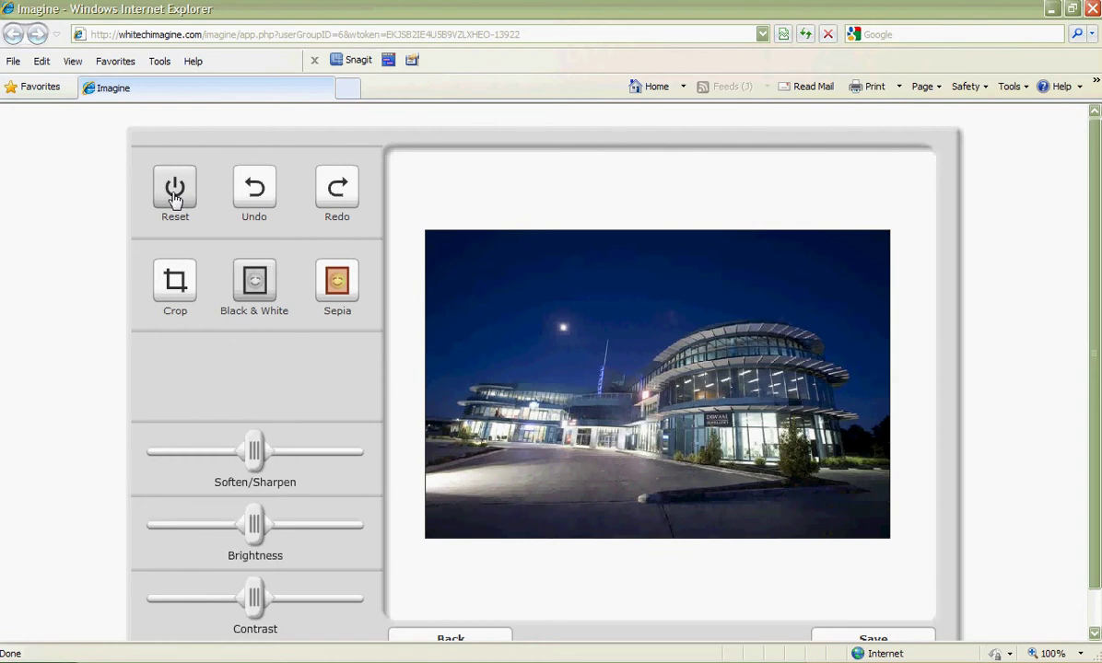
{"action": "left_click", "coordinate": [1094, 638]}
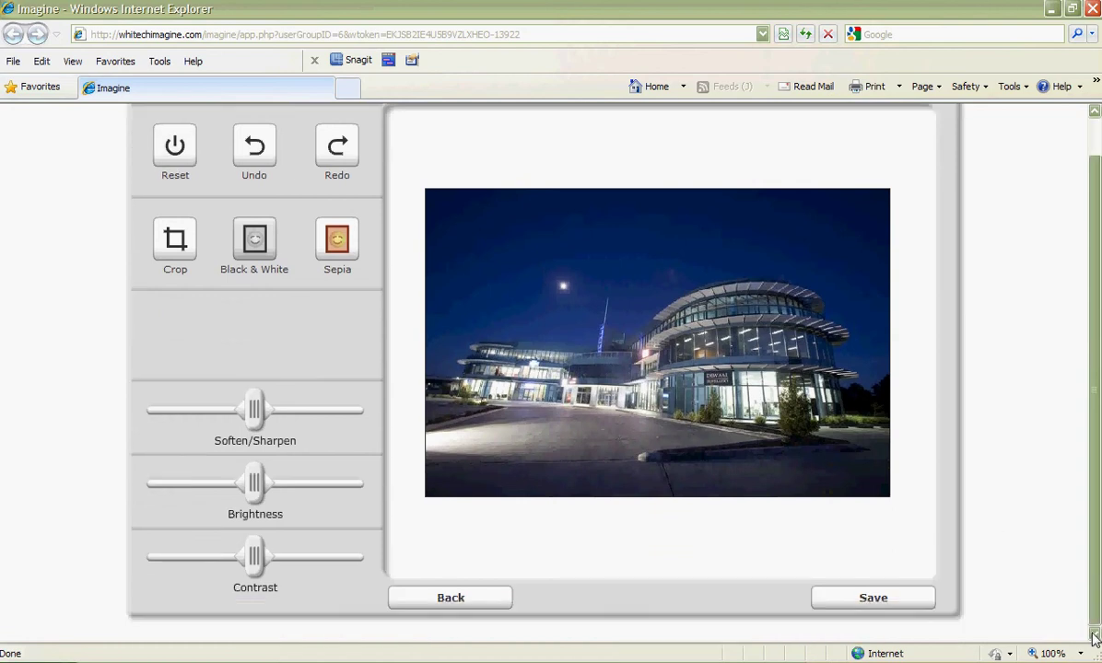
{"action": "left_click", "coordinate": [873, 598]}
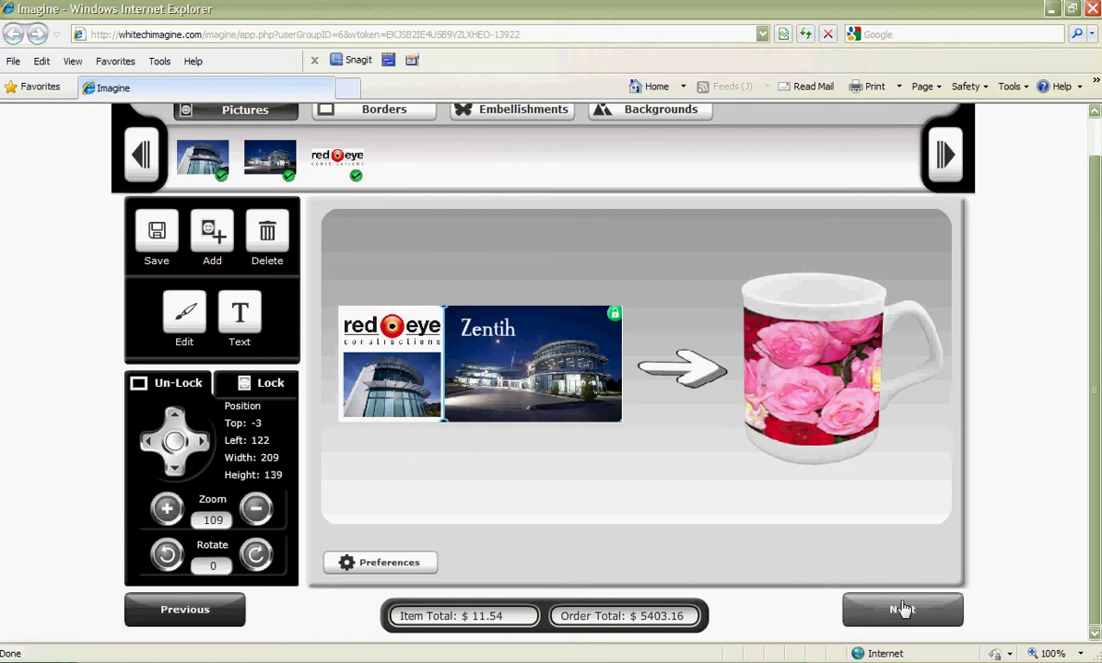
Step: Proceed to the mug's quantity and pricing page, agreeing that the order has been reviewed and its details are correct
{"action": "left_click", "coordinate": [901, 610]}
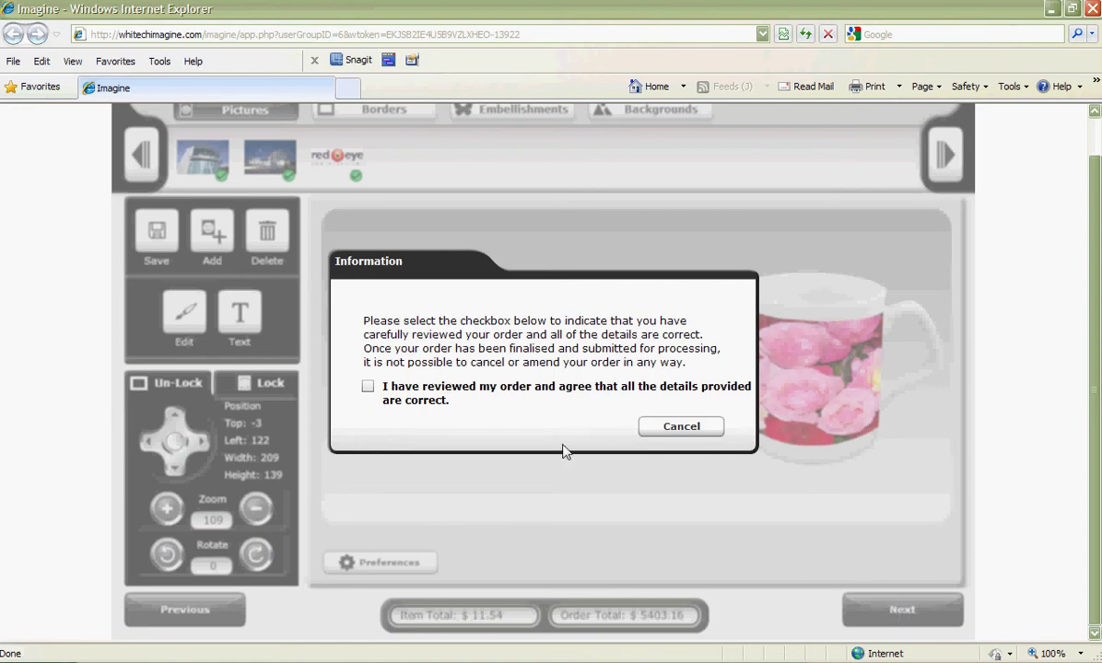
{"action": "left_click", "coordinate": [368, 388]}
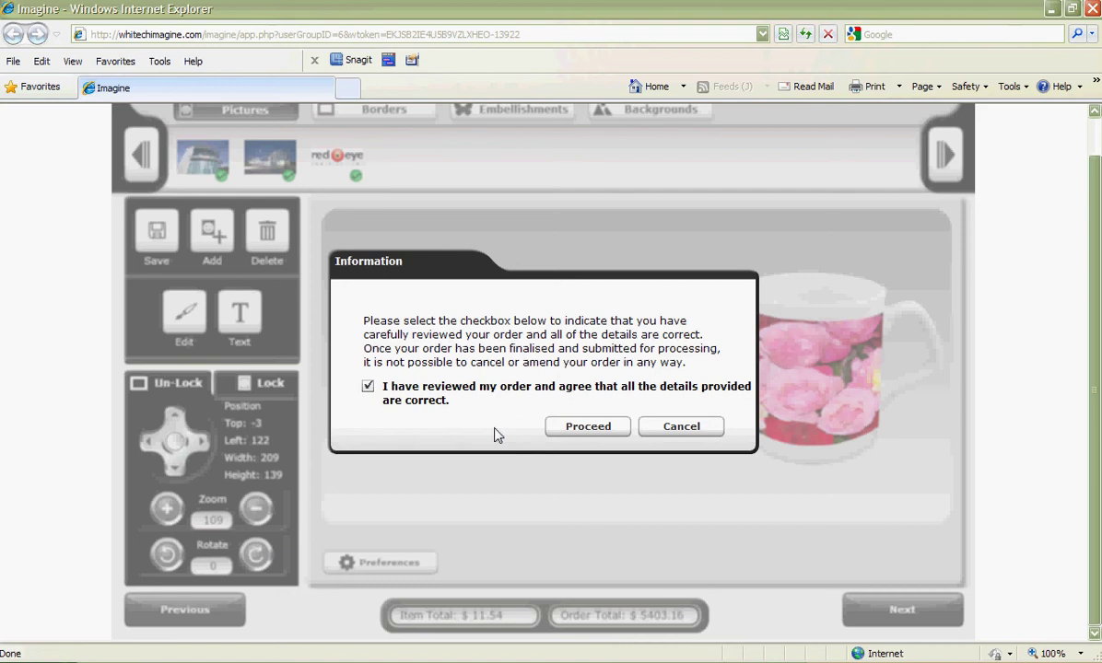
{"action": "left_click", "coordinate": [562, 429]}
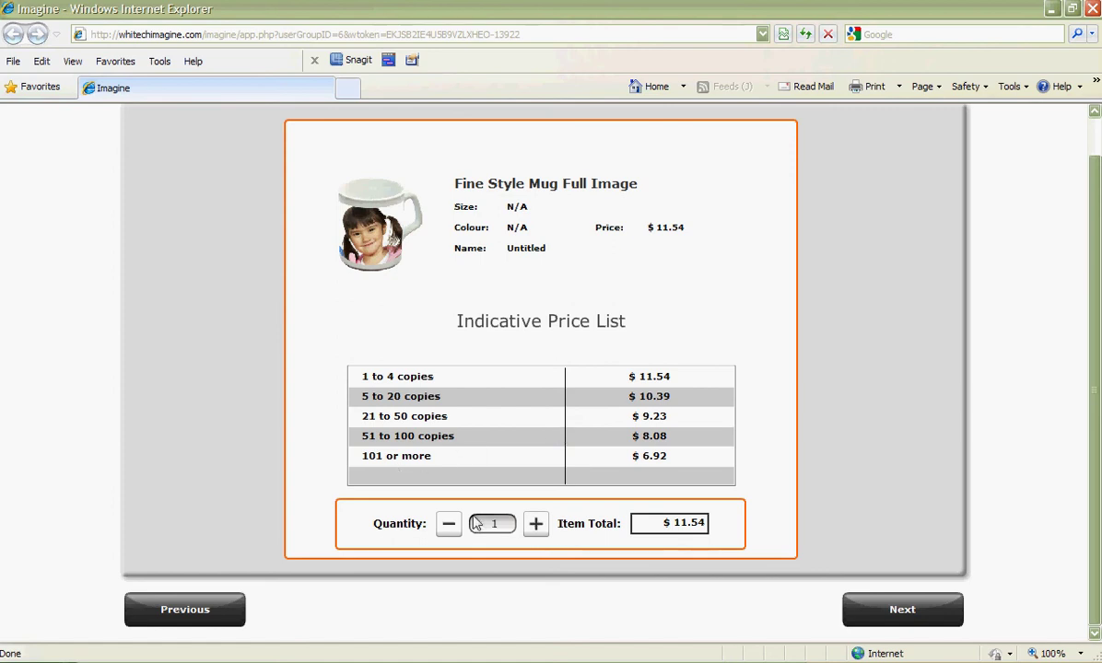
Step: Set the mug's order quantity to 101 copies and continue to the list of saved gift items
{"action": "left_click", "coordinate": [507, 528]}
{"action": "type", "text": "01"}
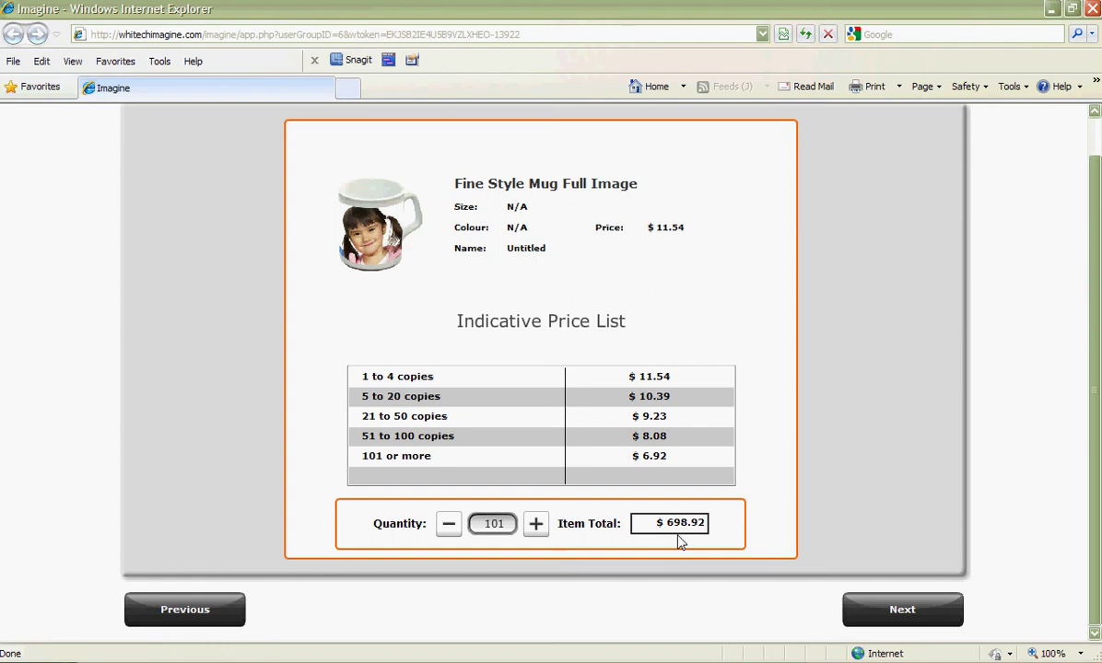
{"action": "left_click", "coordinate": [875, 616]}
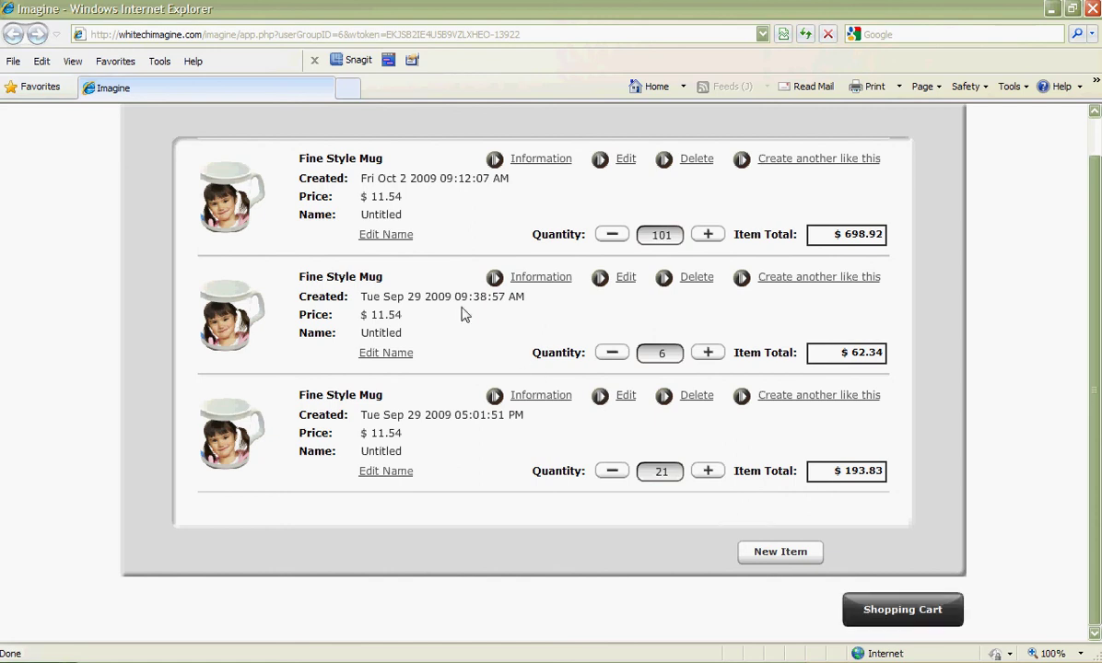
Step: Rename the newly created mug, the one with quantity 101, as Zenith
{"action": "left_click", "coordinate": [391, 242]}
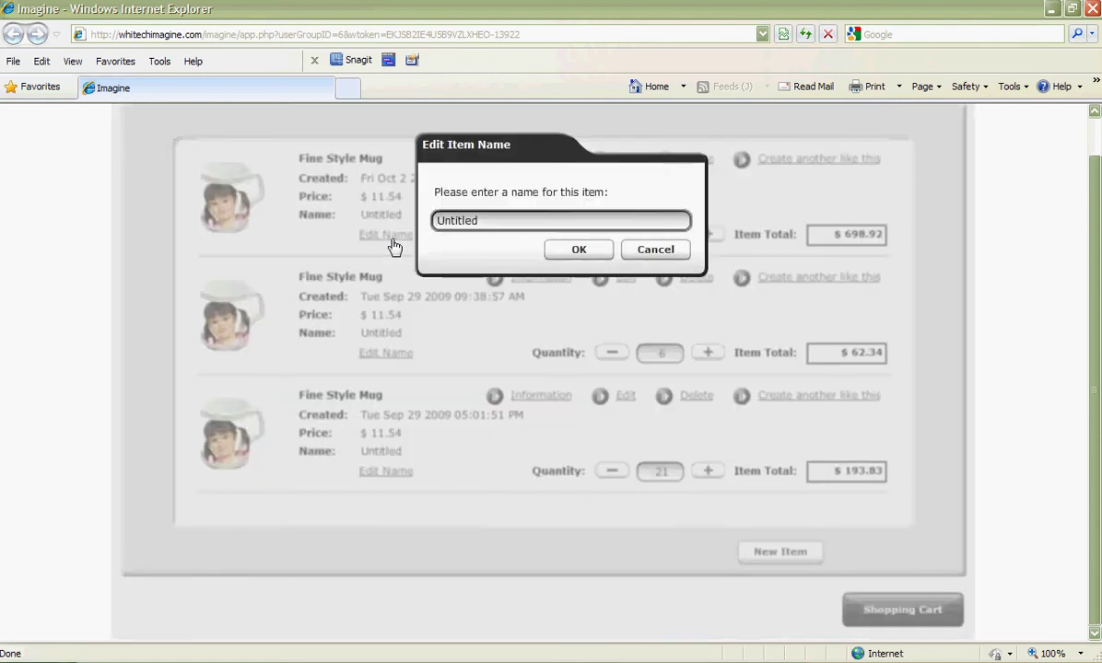
{"action": "left_click_drag", "start_coordinate": [478, 220], "coordinate": [425, 229]}
{"action": "type", "text": "Zentih"}
{"action": "key", "text": "BackSpace"}
{"action": "key", "text": "BackSpace"}
{"action": "key", "text": "BackSpace"}
{"action": "type", "text": "ith"}
{"action": "left_click", "coordinate": [593, 249]}
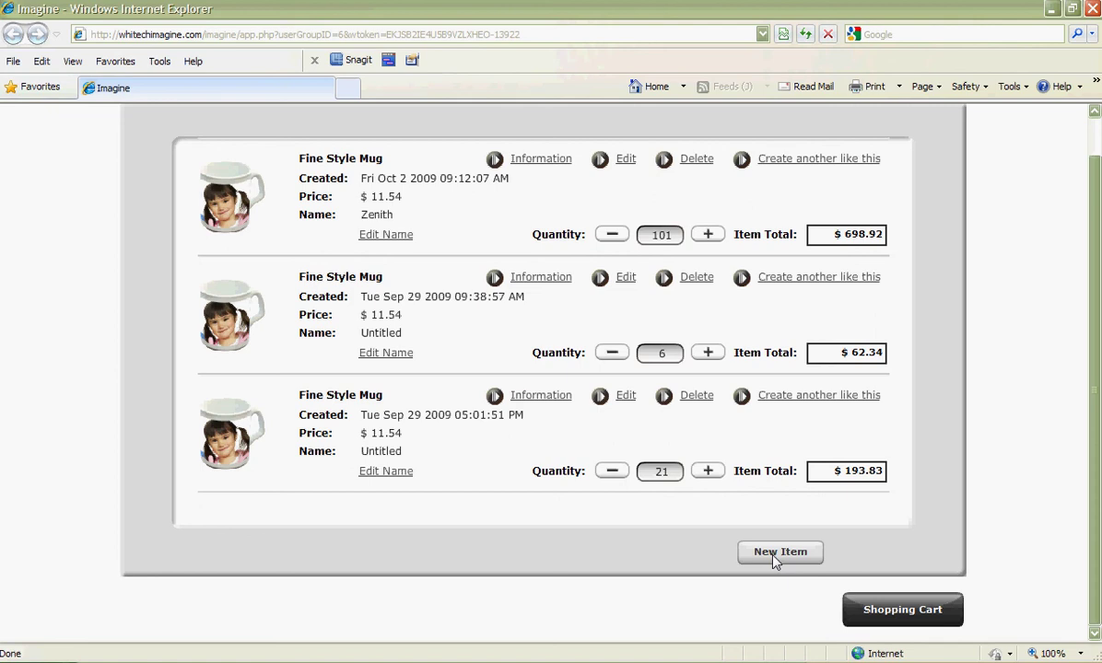
Step: Go to the shopping cart overview and dismiss its information message
{"action": "left_click", "coordinate": [866, 615]}
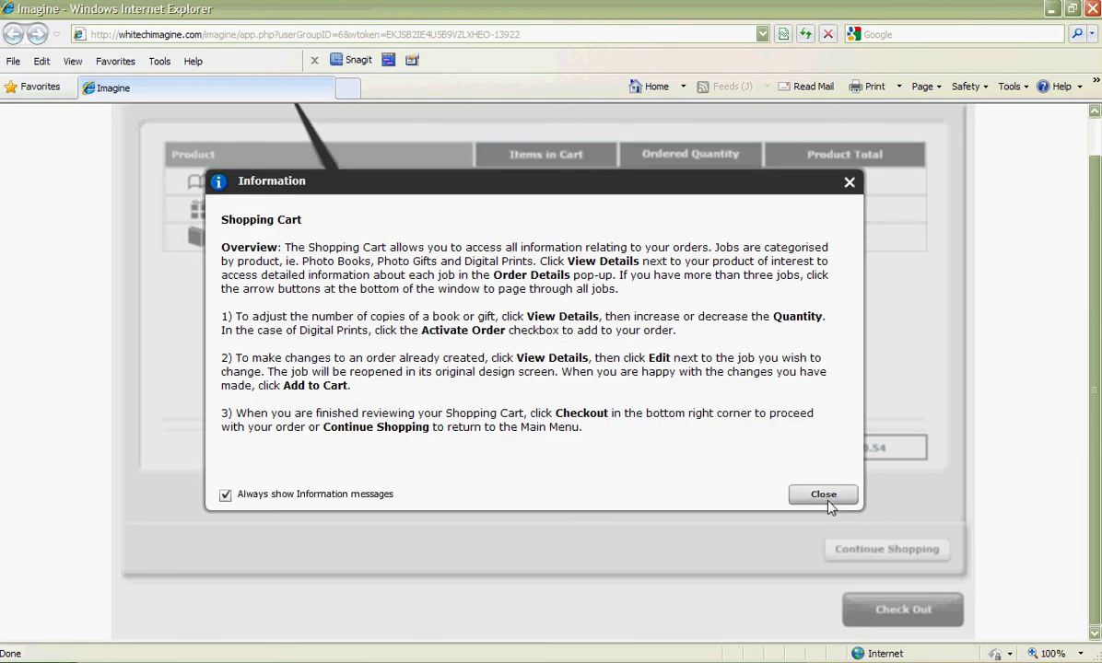
{"action": "left_click", "coordinate": [828, 495]}
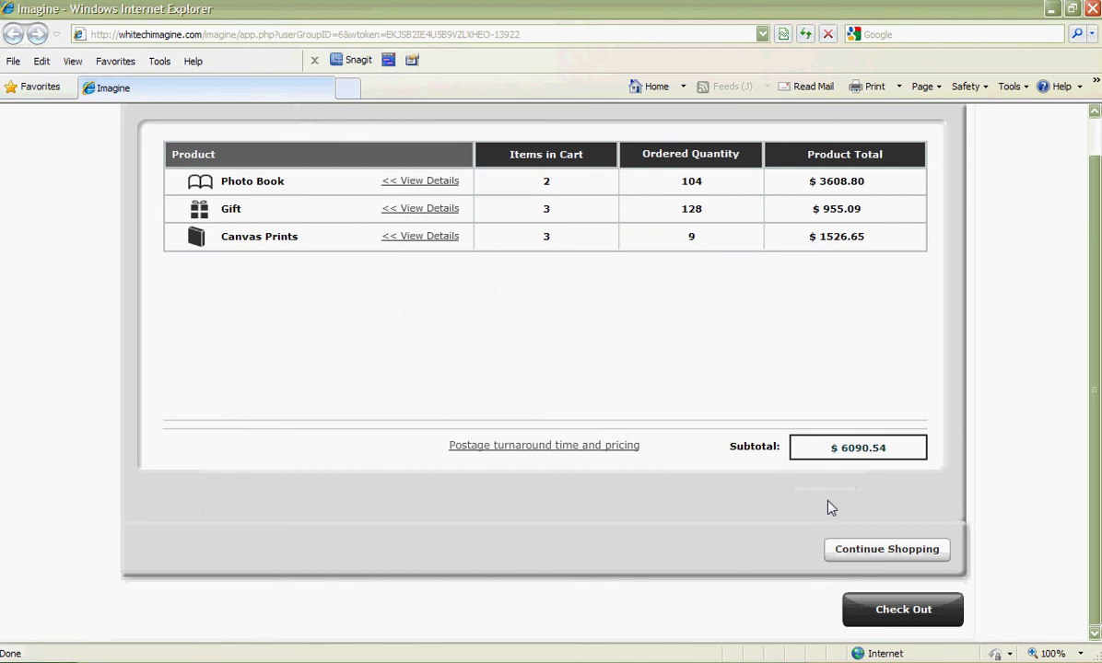